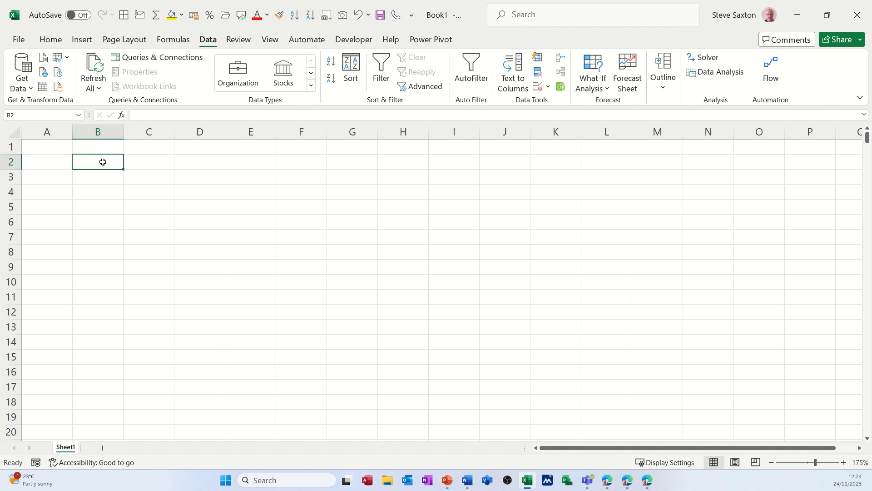
Enter the list Excel, Access, Word and PowerPoint down cells B2 to B5.
type("Excel")
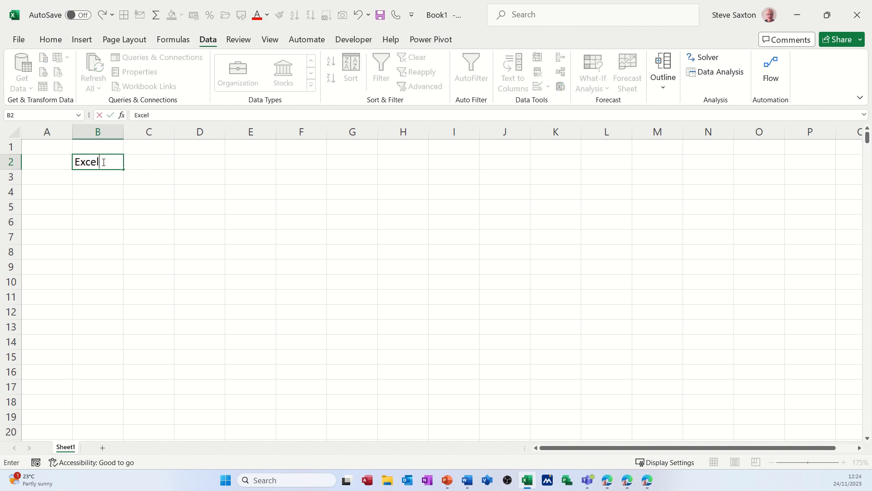
key("Return")
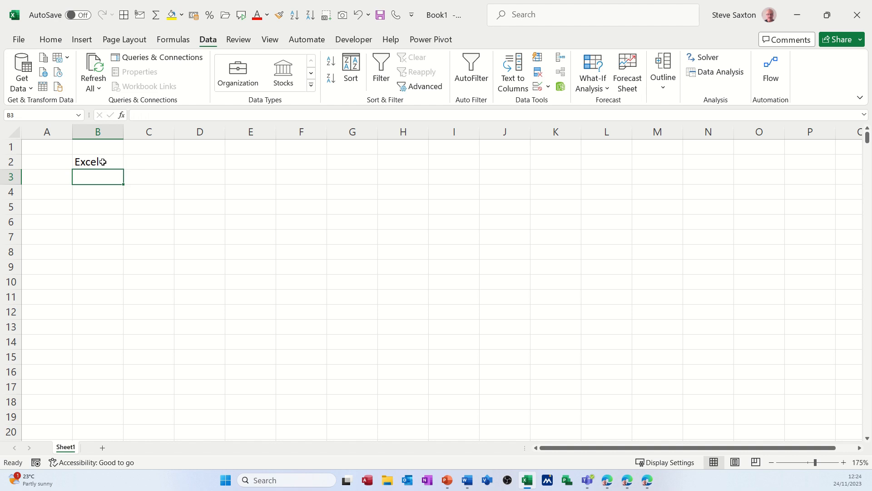
type("Access")
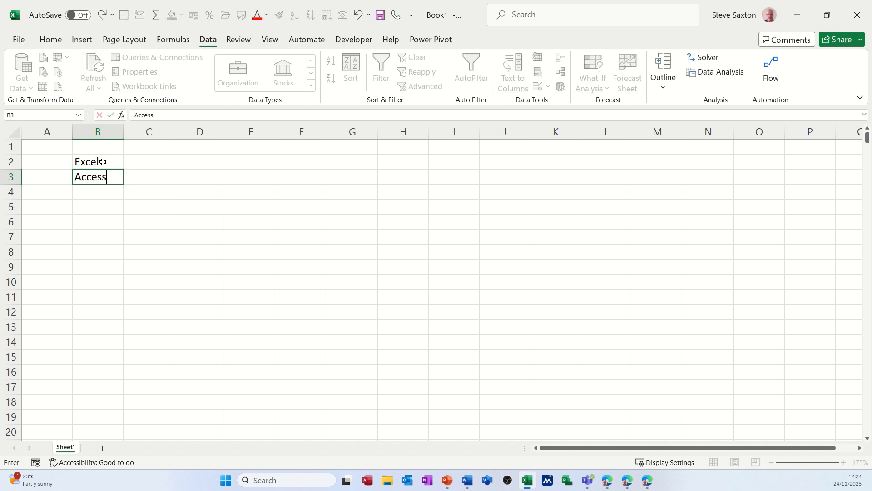
key("Return")
type("Word")
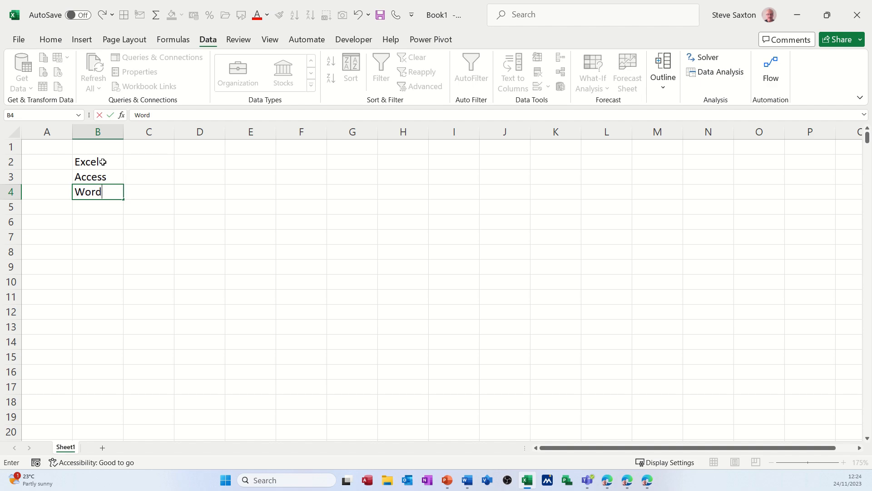
key("Return")
type("PowerPoint")
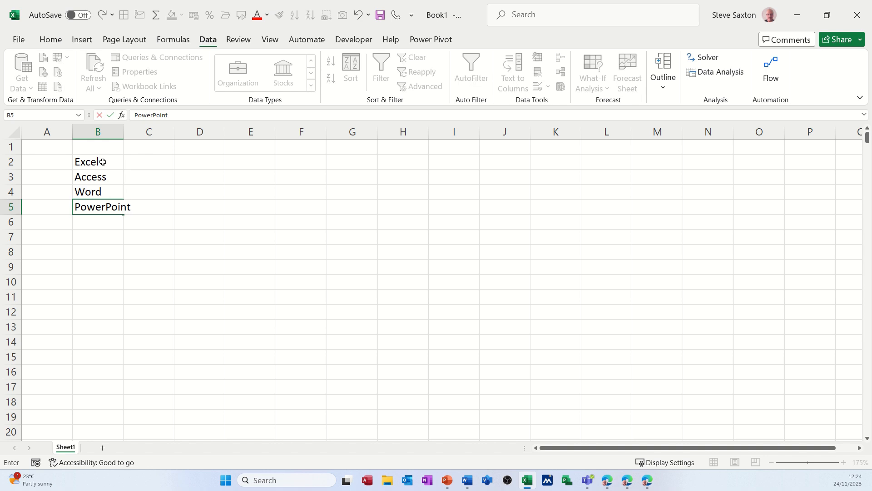
Fill cell D2 with the standard orange colour.
left_click(180, 167)
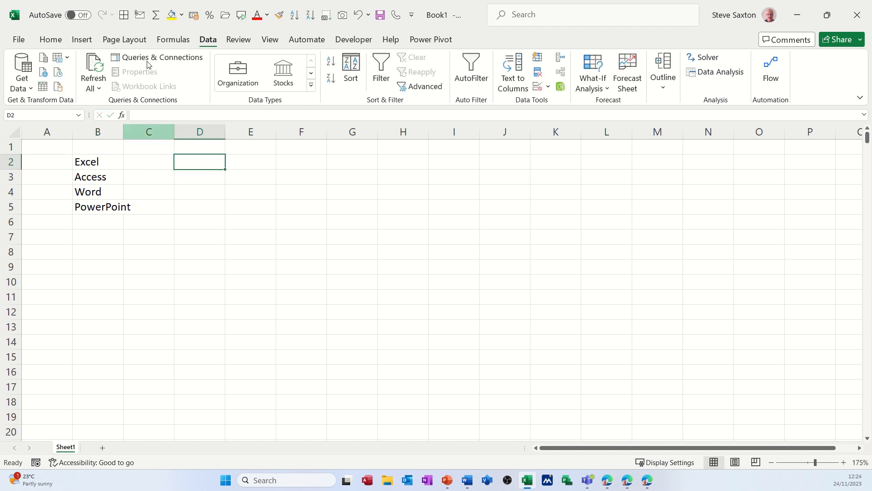
left_click(181, 15)
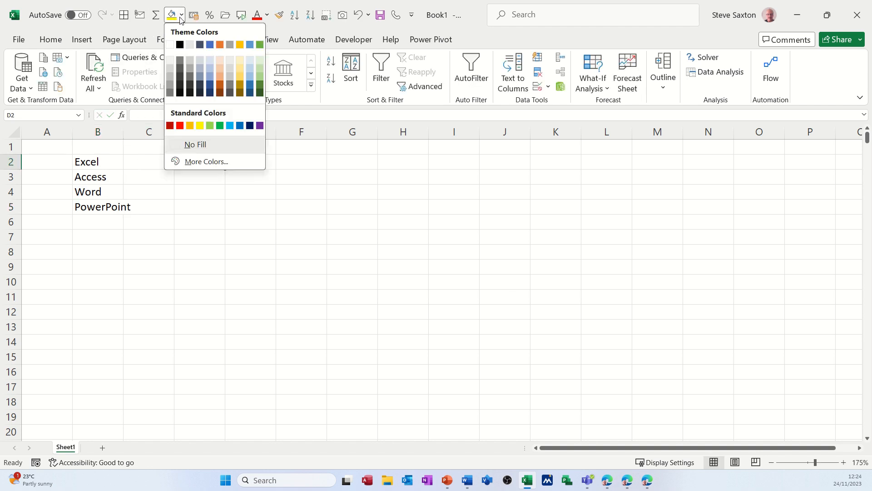
left_click(192, 125)
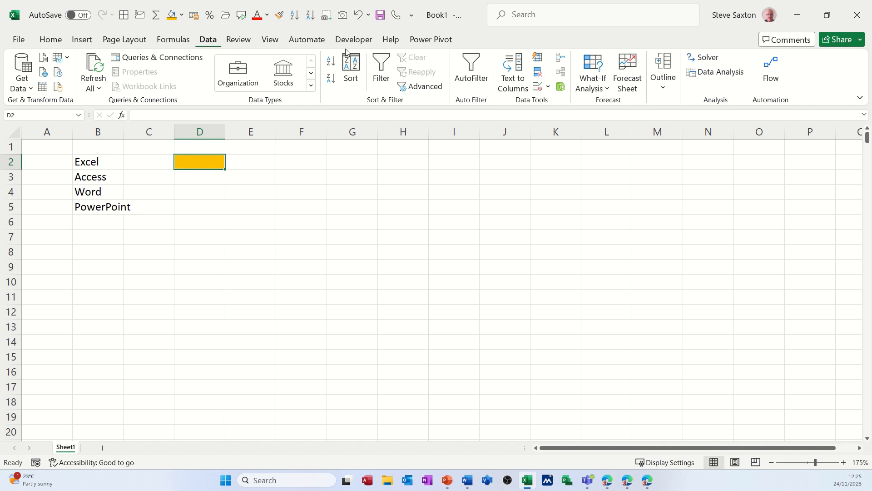
Apply List data validation to cell D2, using the range B2:B5 as its source.
left_click(539, 88)
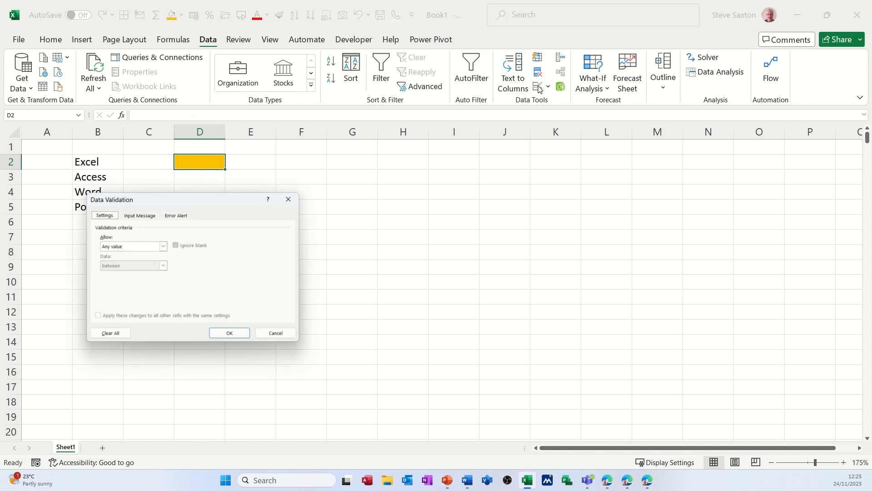
left_click_drag(273, 200, 407, 155)
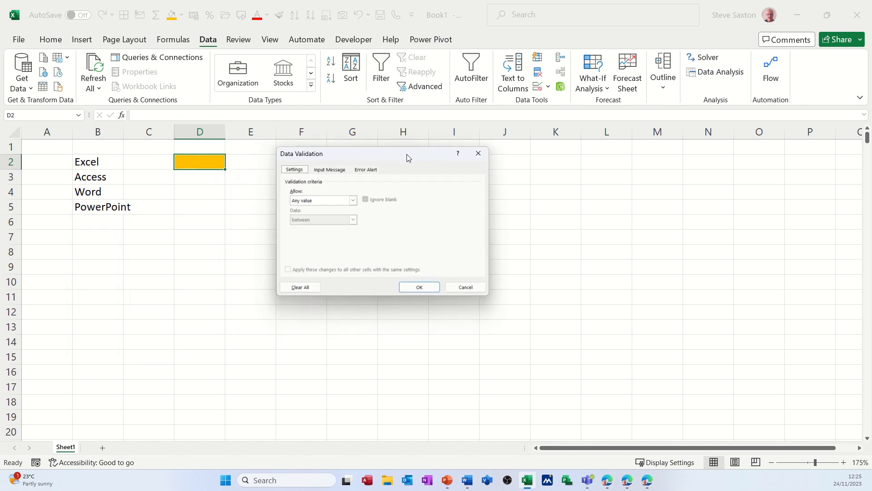
left_click(327, 170)
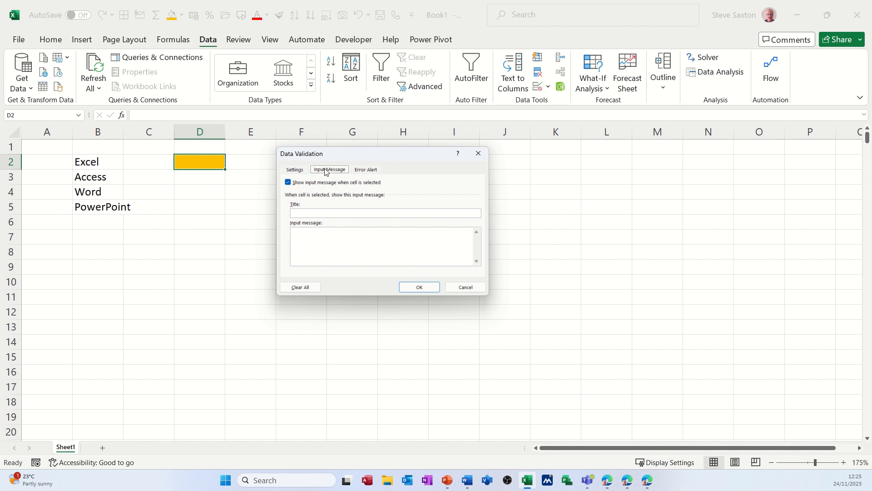
left_click(362, 170)
left_click(296, 170)
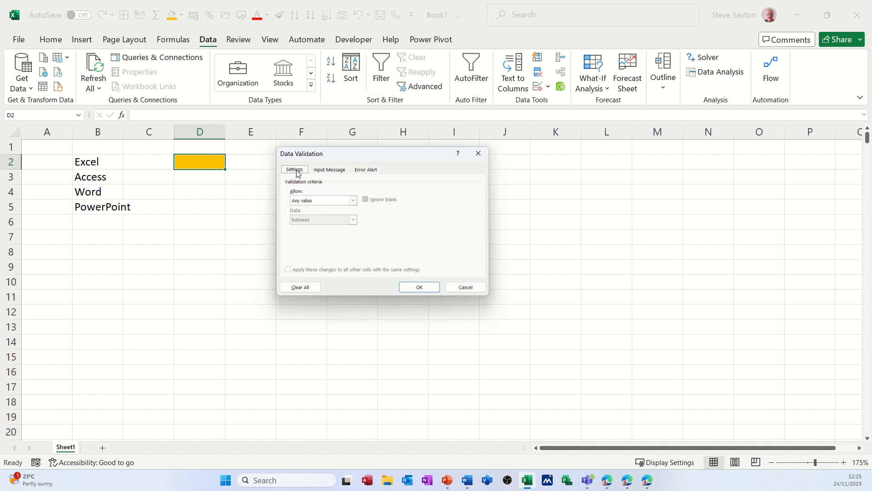
left_click(353, 200)
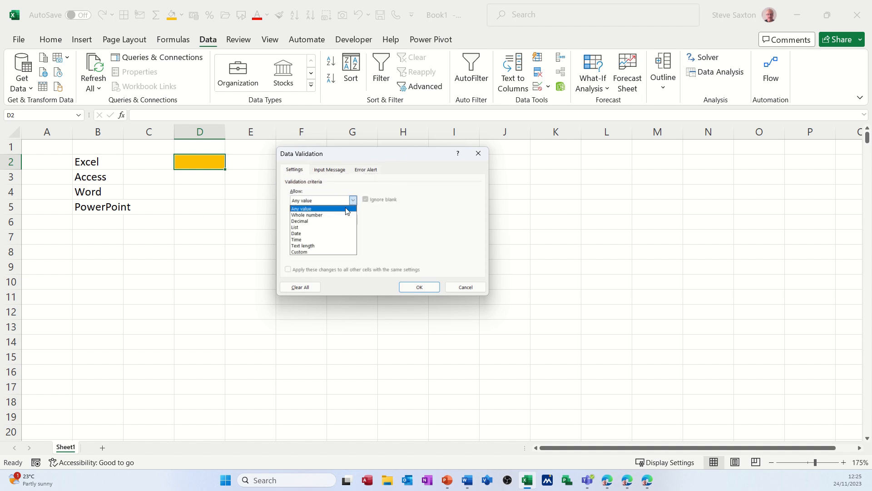
left_click(321, 227)
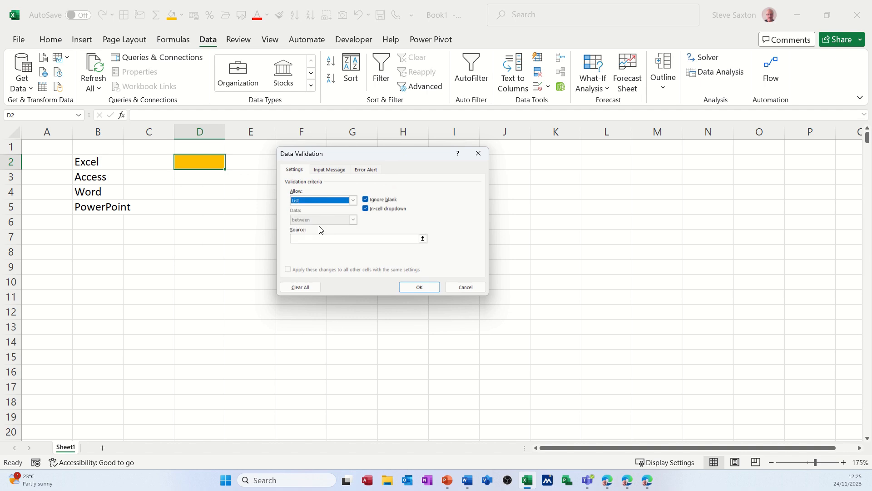
left_click(422, 239)
left_click_drag(113, 168, 122, 212)
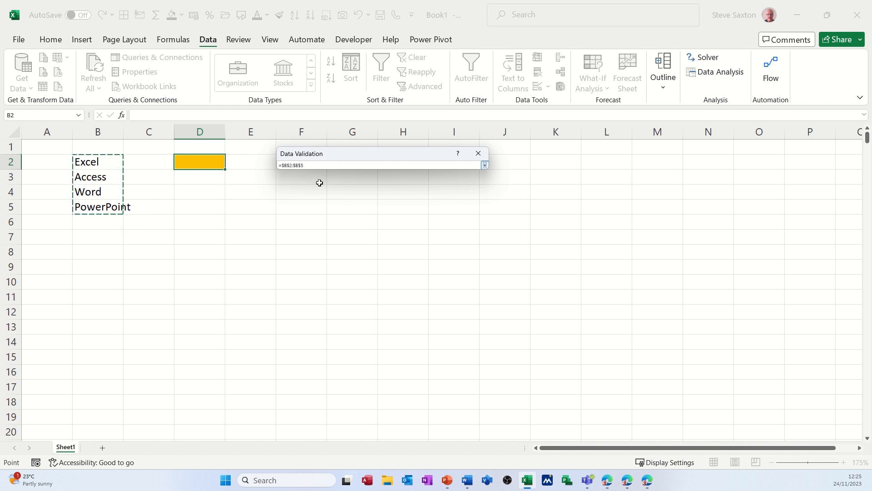
left_click(484, 165)
left_click(414, 288)
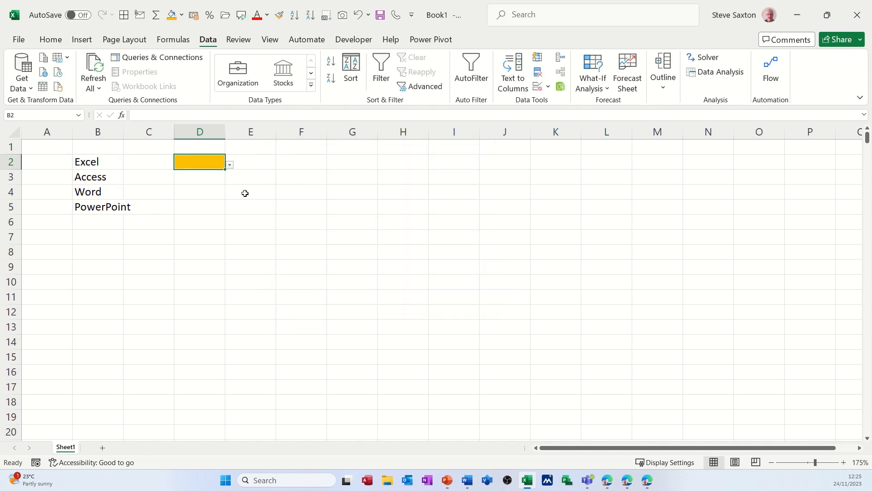
Test the drop-down in D2 by choosing Word and then PowerPoint.
left_click(230, 165)
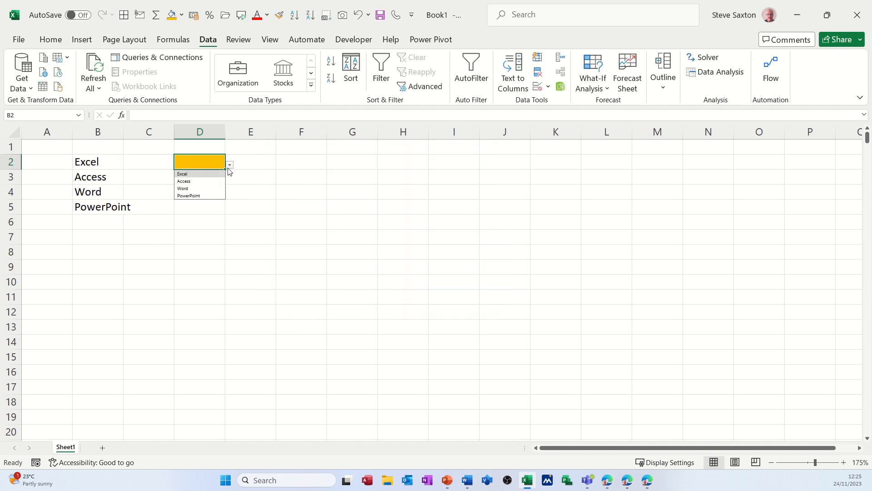
left_click(199, 188)
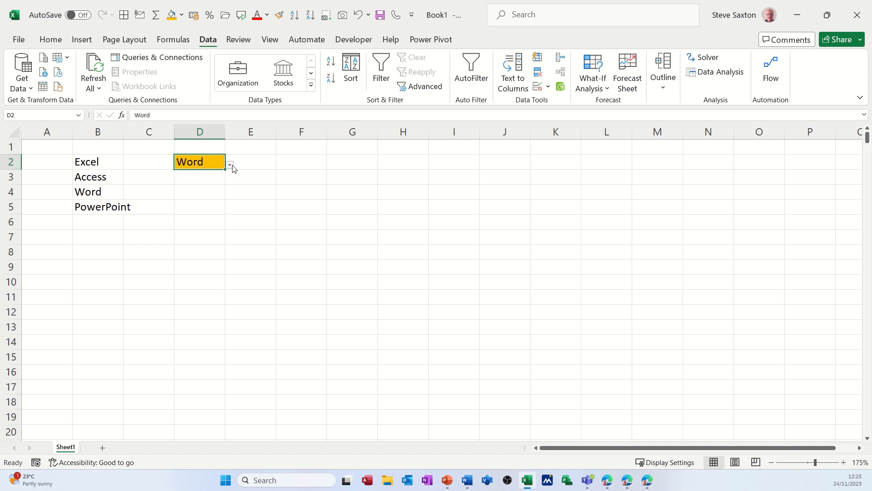
left_click(232, 165)
left_click(206, 194)
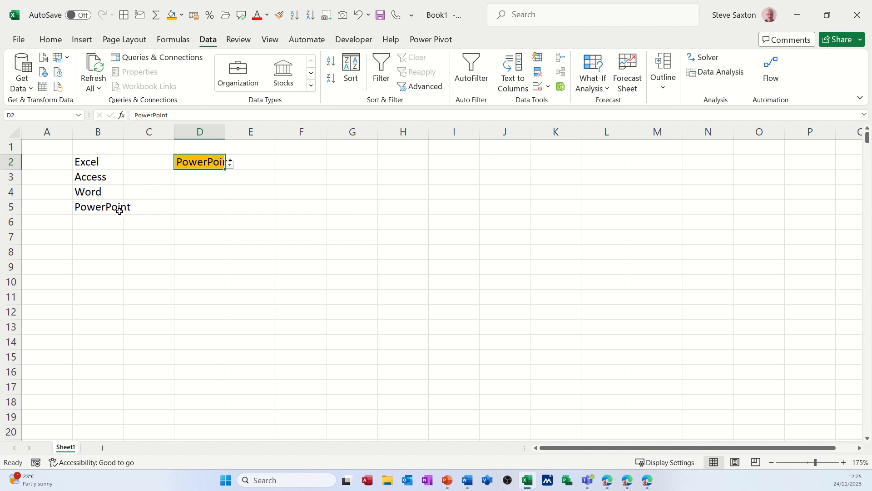
Add Project to the list in cell B6 and check the choices offered by the D2 drop-down.
left_click(103, 222)
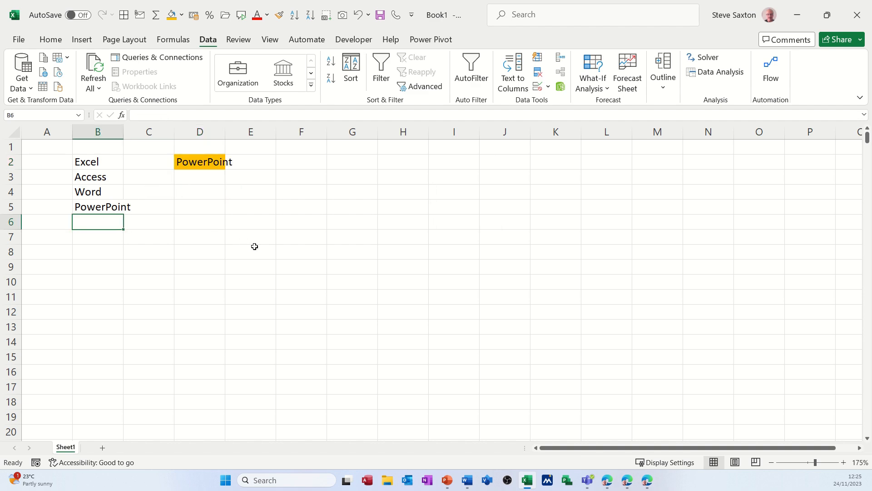
type("Project")
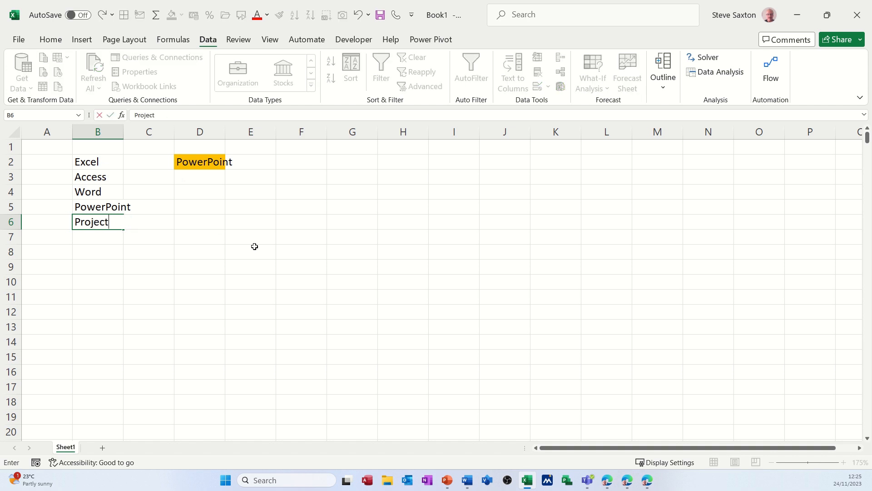
key("Return")
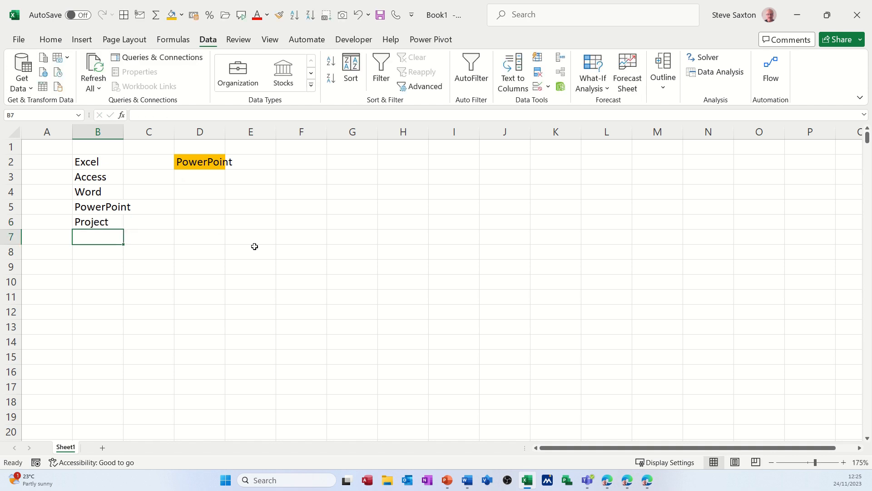
left_click(216, 164)
left_click(230, 166)
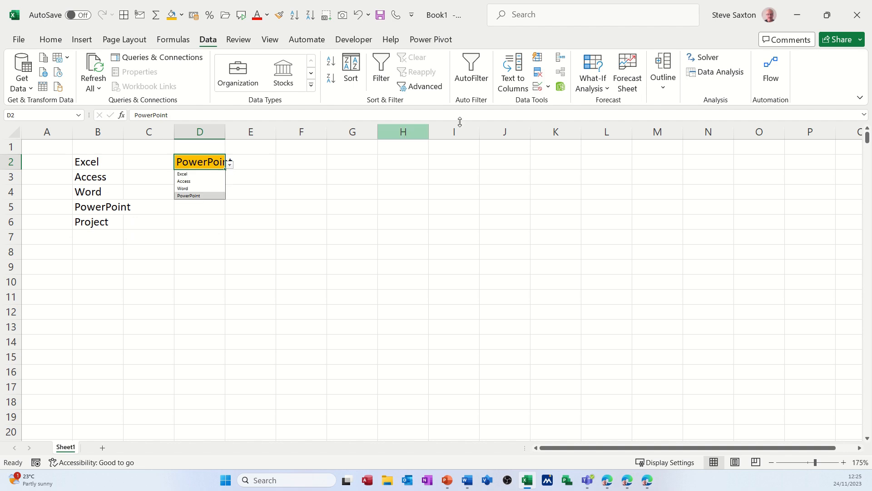
Extend the source of D2's validation list to B2:B6 and choose Project from its drop-down.
left_click(539, 90)
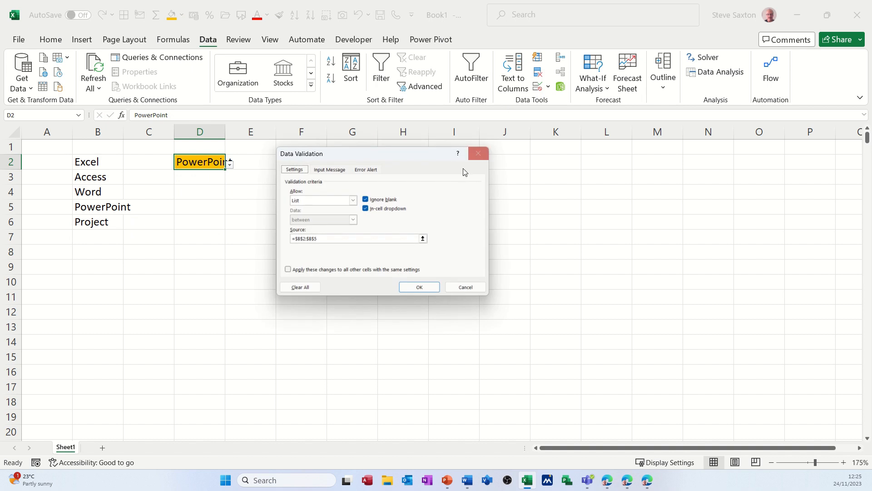
left_click(423, 238)
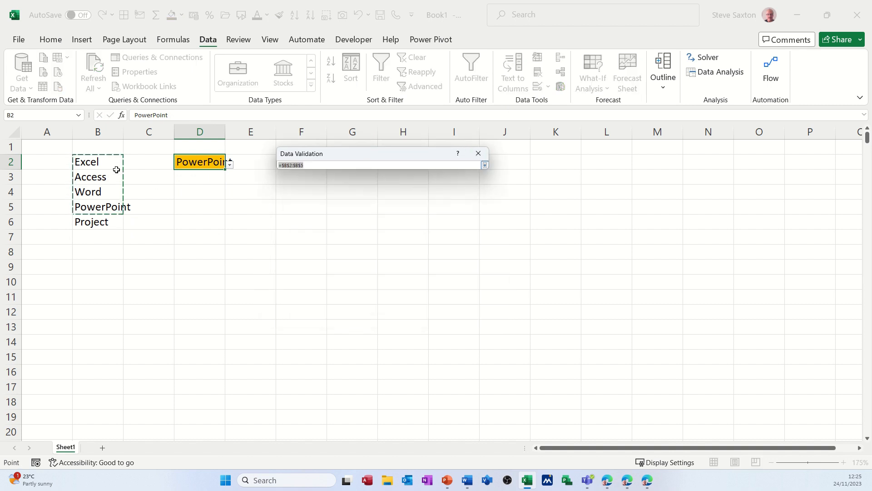
left_click_drag(107, 164, 103, 223)
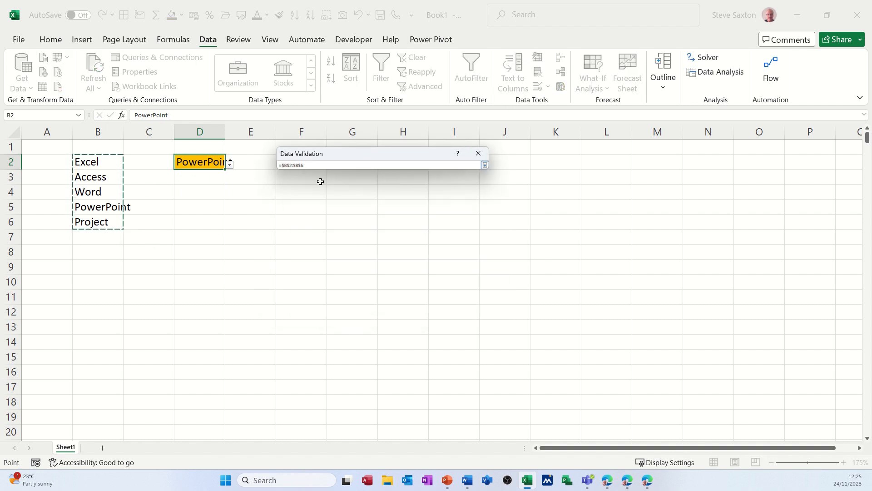
left_click(483, 166)
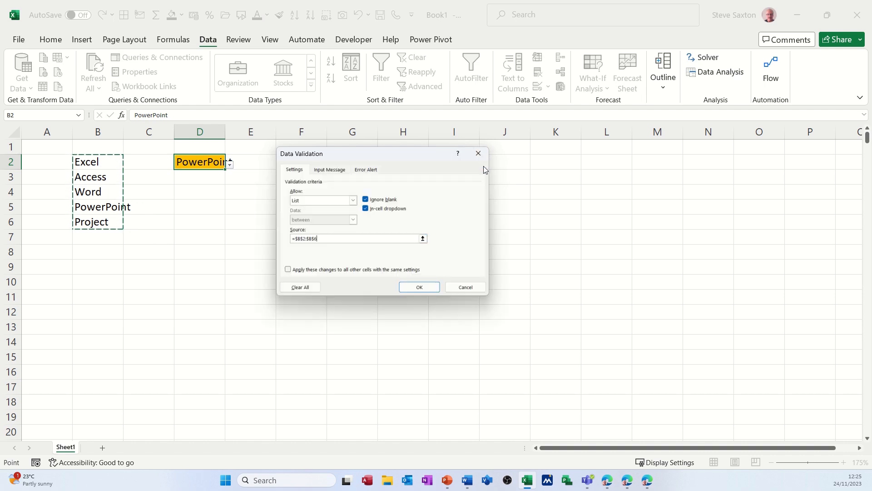
left_click(422, 287)
left_click(230, 165)
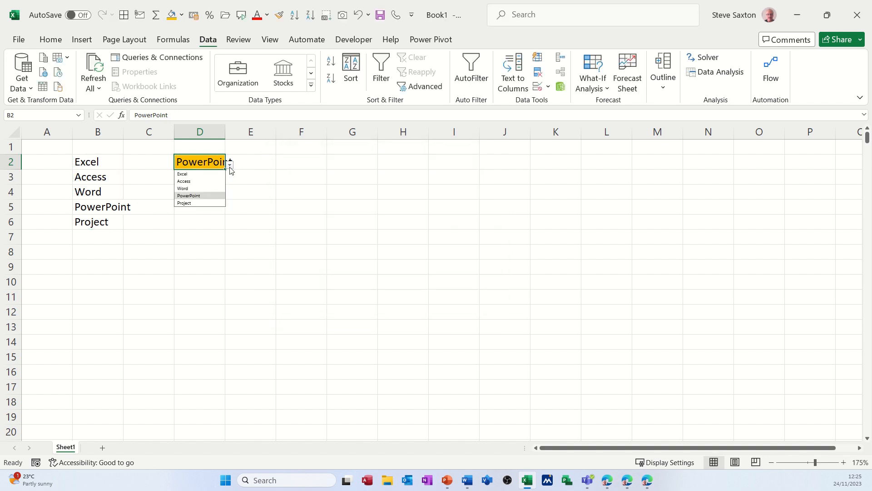
left_click(192, 203)
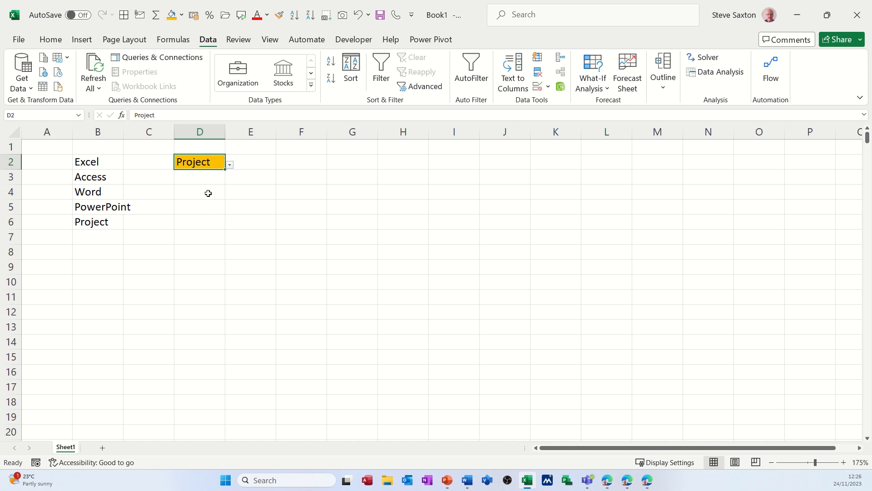
Fill cell F2 with a light blue theme colour.
left_click(306, 161)
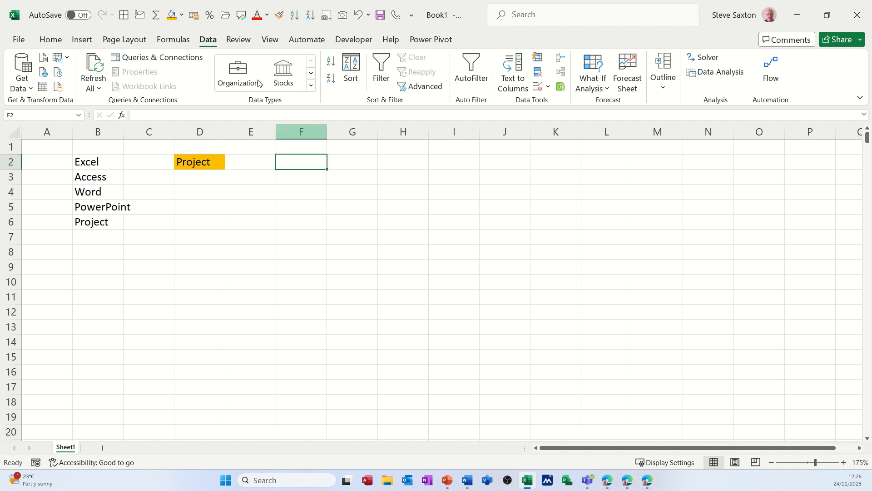
left_click(181, 15)
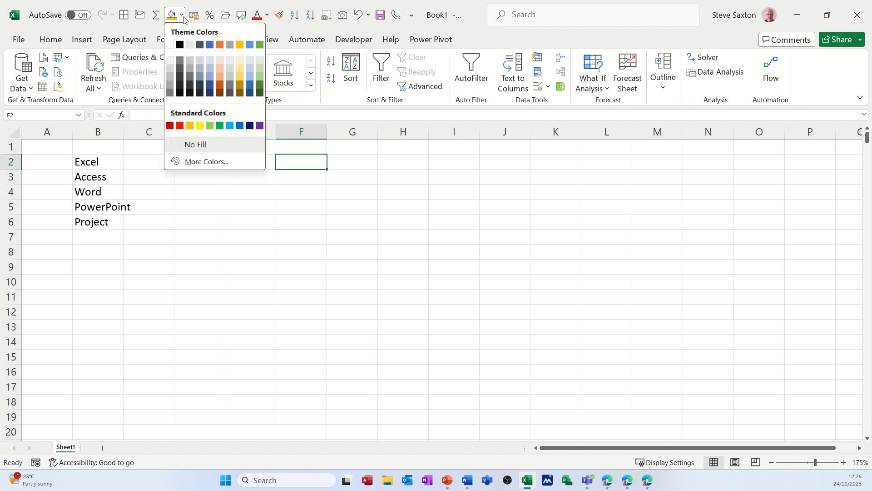
left_click(209, 70)
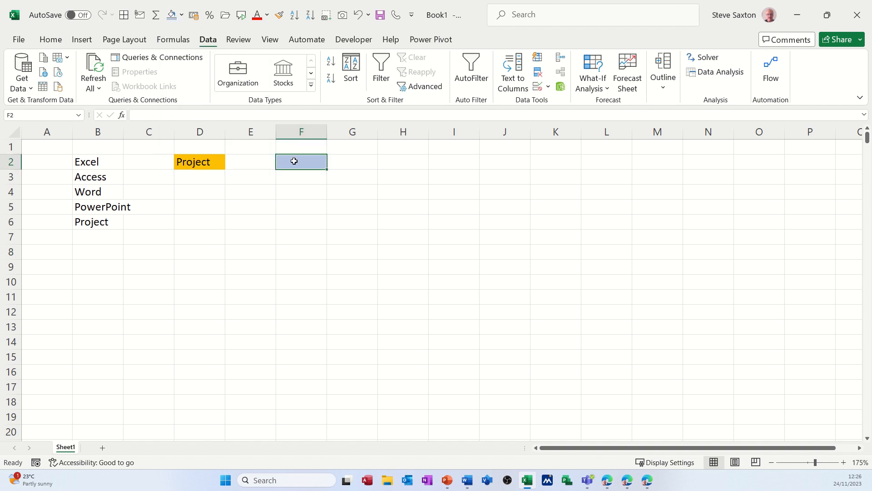
left_click_drag(90, 165, 97, 221)
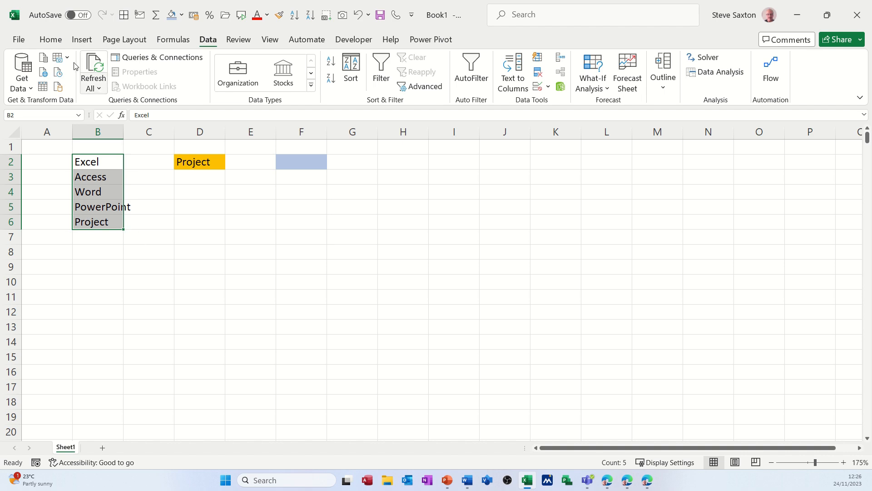
left_click(50, 40)
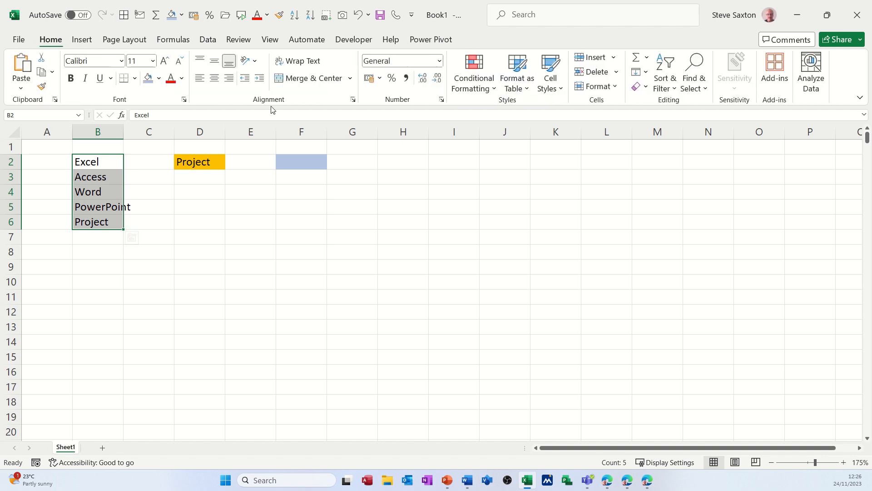
left_click(517, 74)
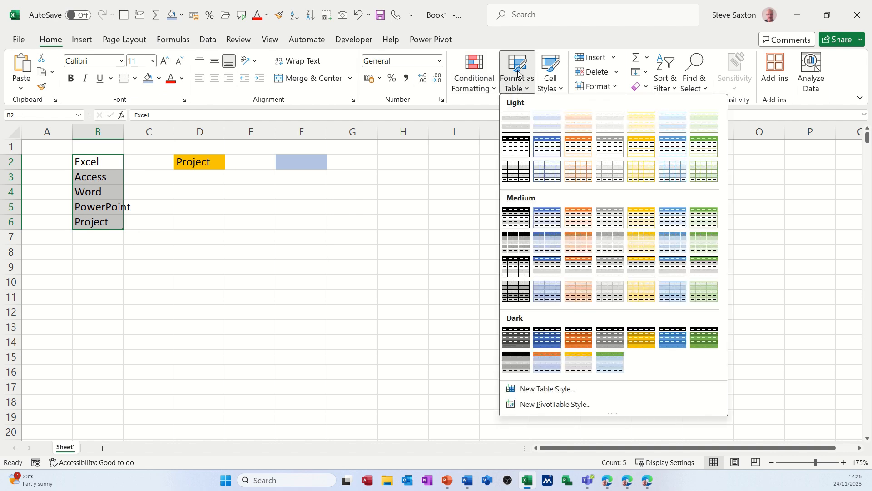
left_click(702, 220)
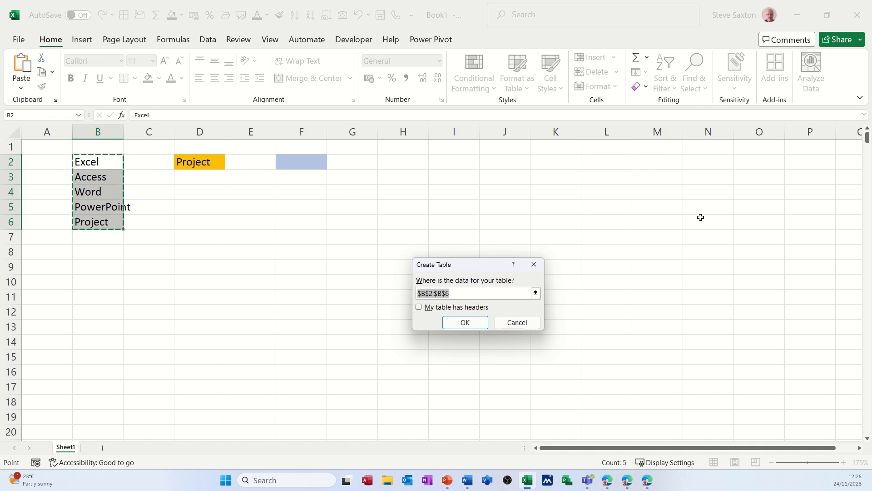
left_click_drag(478, 265, 299, 230)
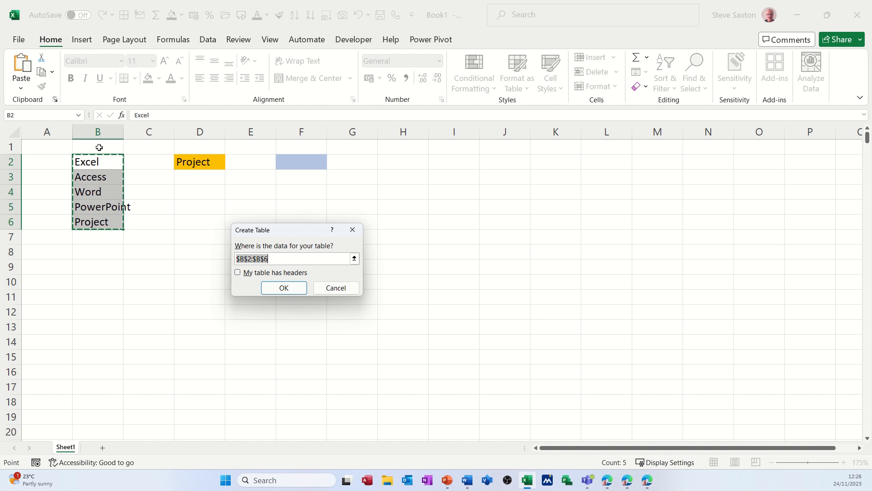
key("Escape")
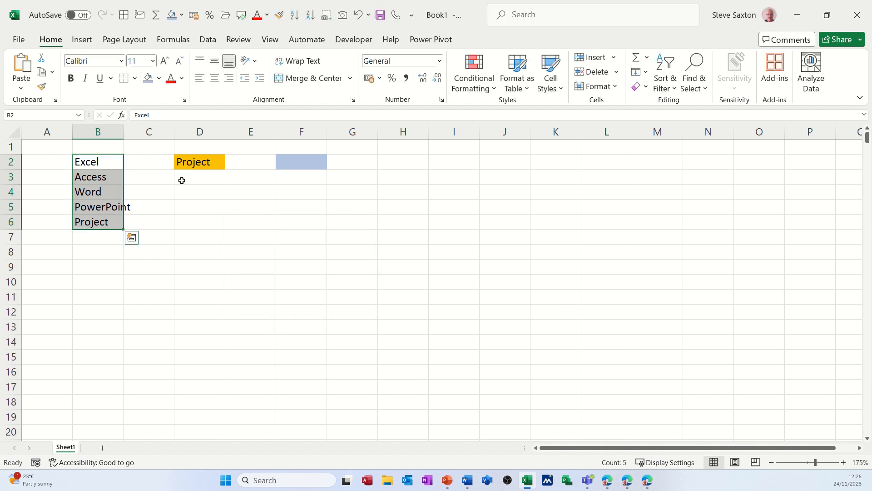
Enter the heading Courses in cell B1 above the list.
left_click(109, 149)
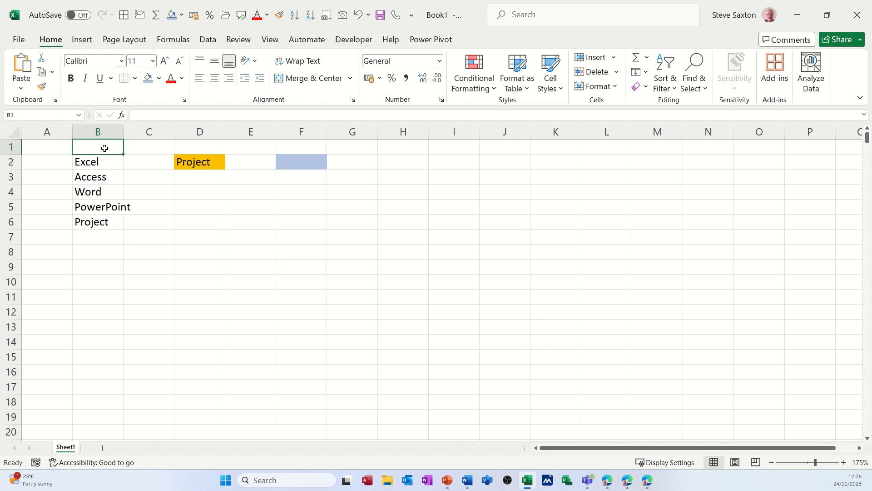
type("Courses")
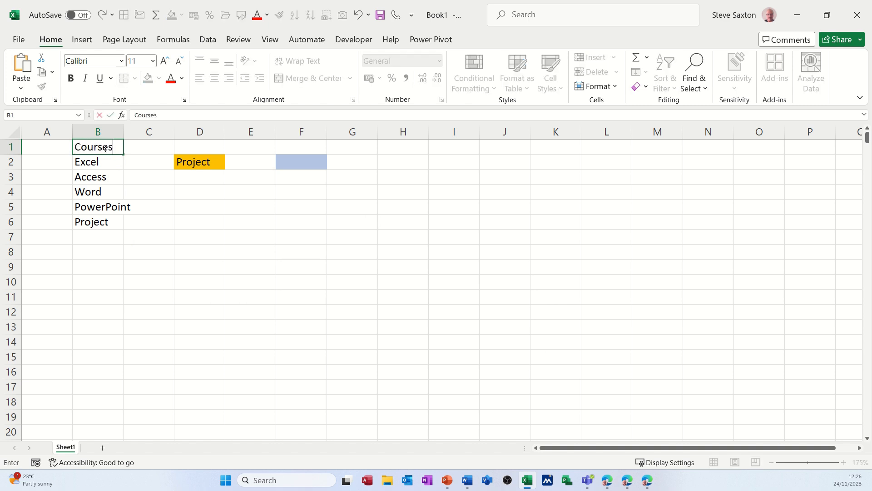
left_click(90, 178)
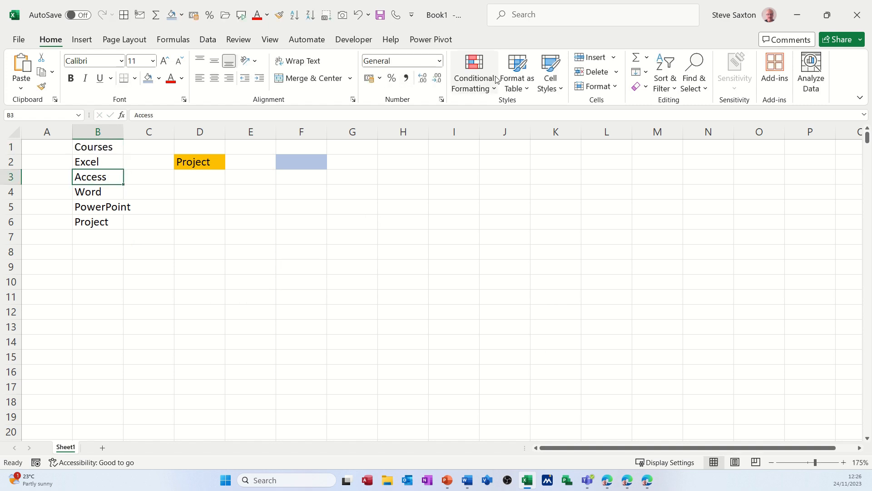
Format the list in B1:B6 as a table with headers, using a green medium table style.
left_click(512, 79)
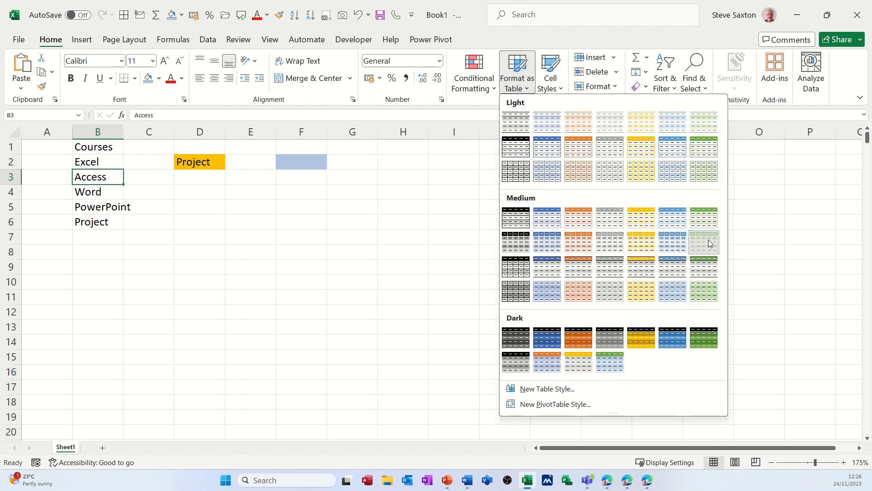
left_click(708, 242)
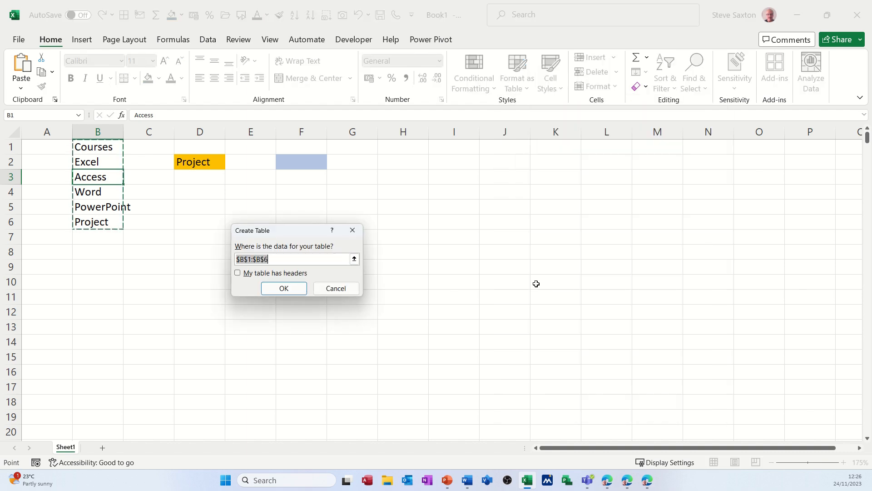
left_click(236, 273)
left_click(280, 290)
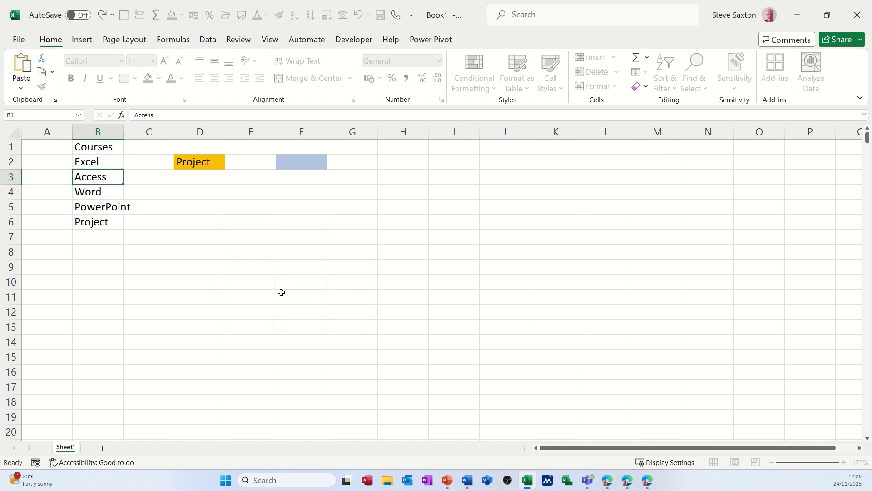
left_click(96, 172)
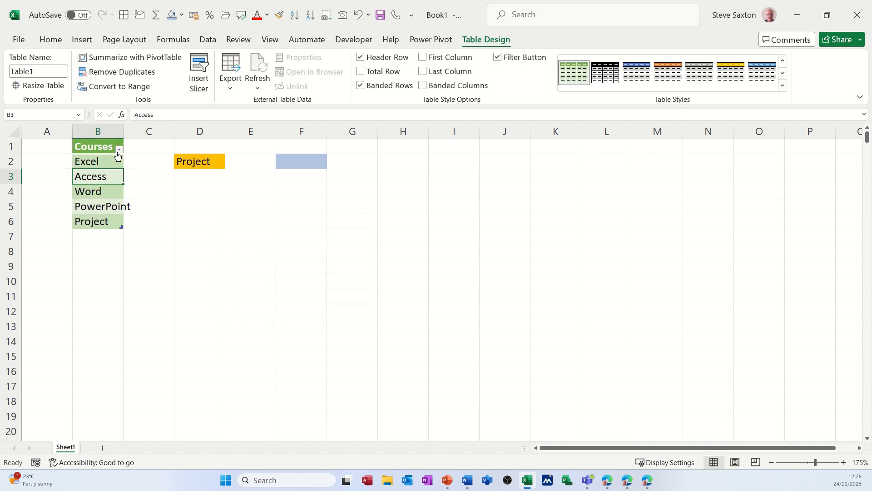
Widen column B so that PowerPoint fits inside the table column.
left_click(119, 150)
left_click(118, 150)
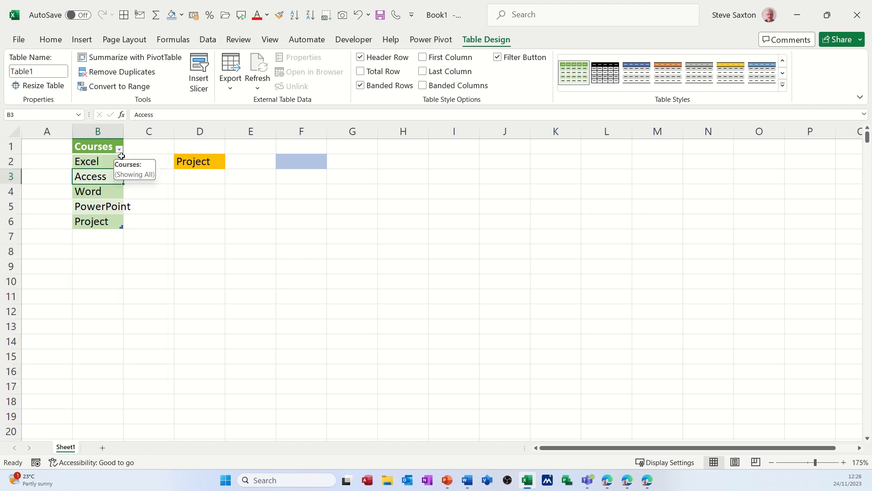
left_click(107, 208)
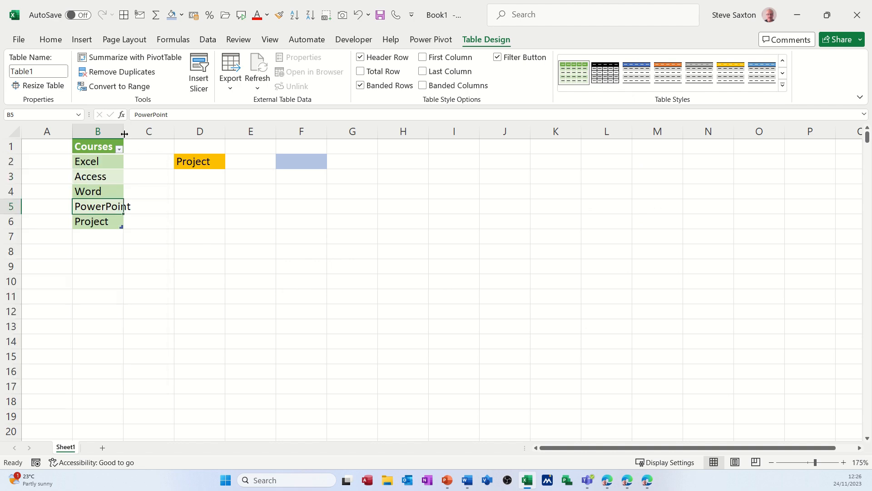
left_click_drag(125, 134, 135, 134)
left_click(108, 187)
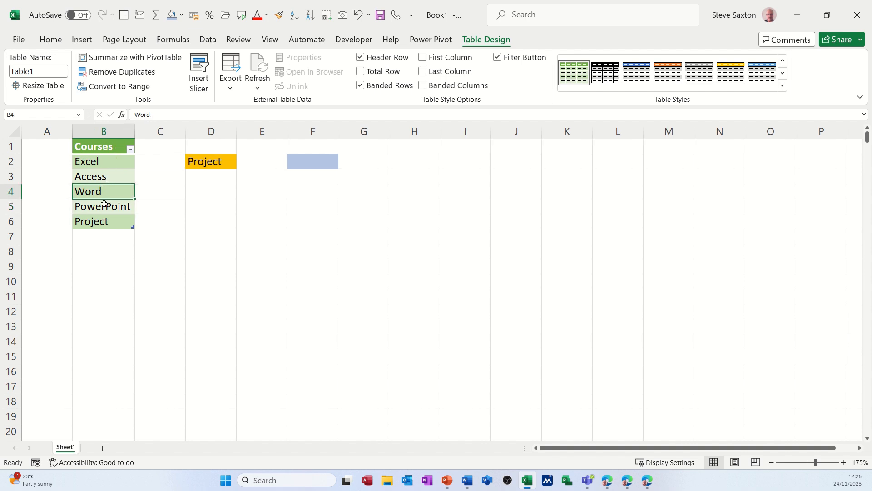
Add list data validation to cell F2 with the table cells B2:B6 as its source, and view its drop-down choices.
left_click(300, 164)
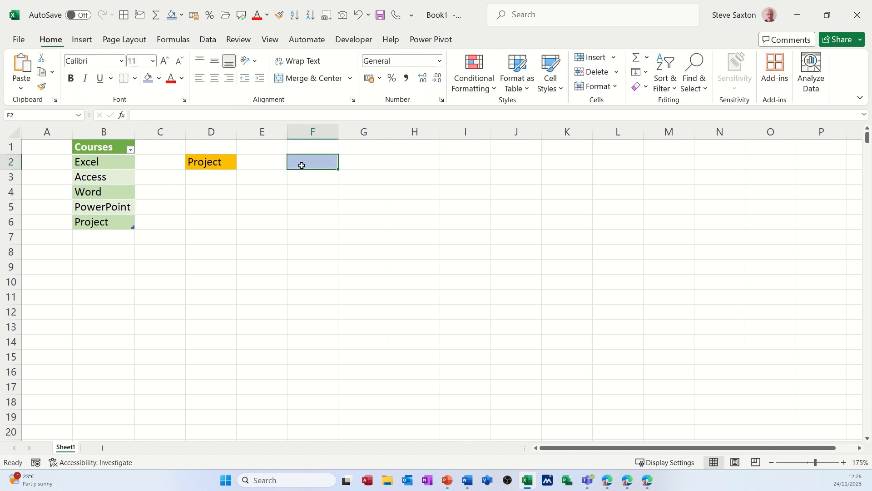
left_click(209, 42)
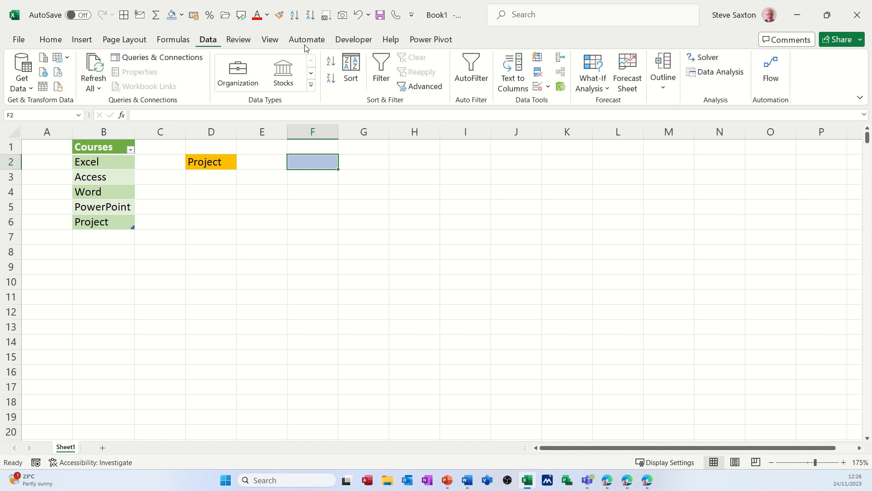
left_click(537, 89)
left_click_drag(262, 131, 377, 177)
left_click(329, 215)
left_click(291, 241)
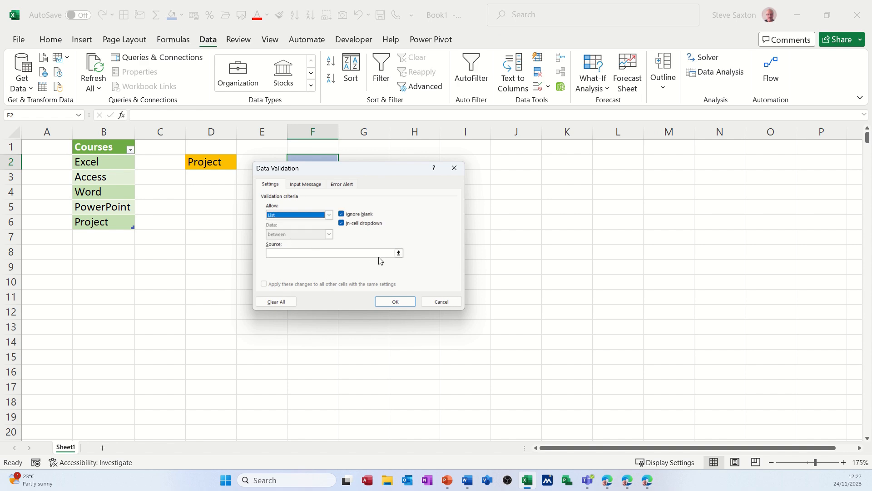
left_click(399, 253)
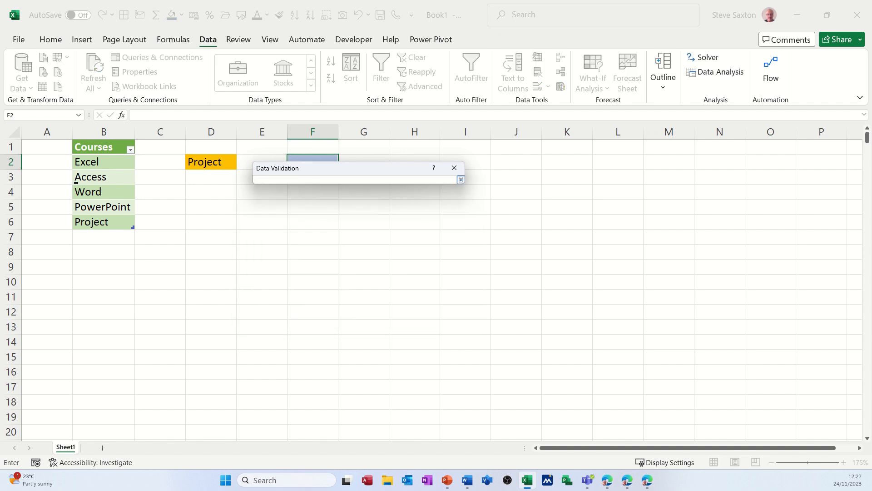
left_click_drag(94, 162, 95, 218)
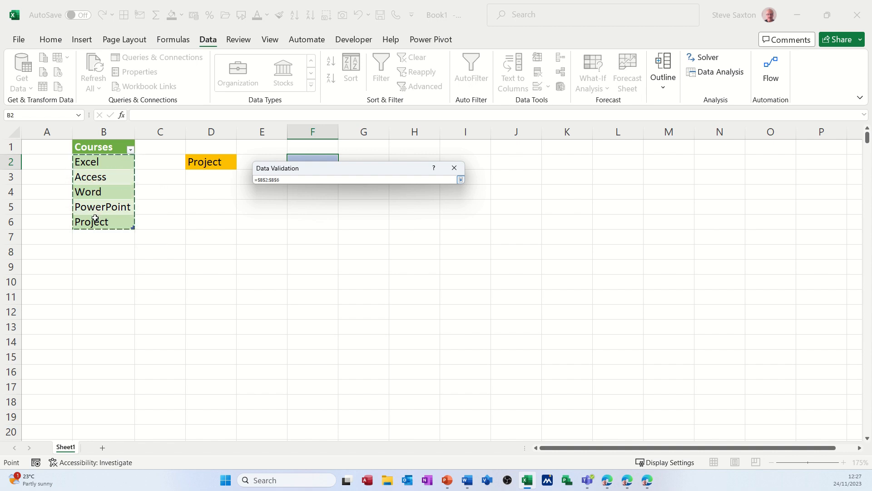
left_click(461, 180)
left_click(394, 302)
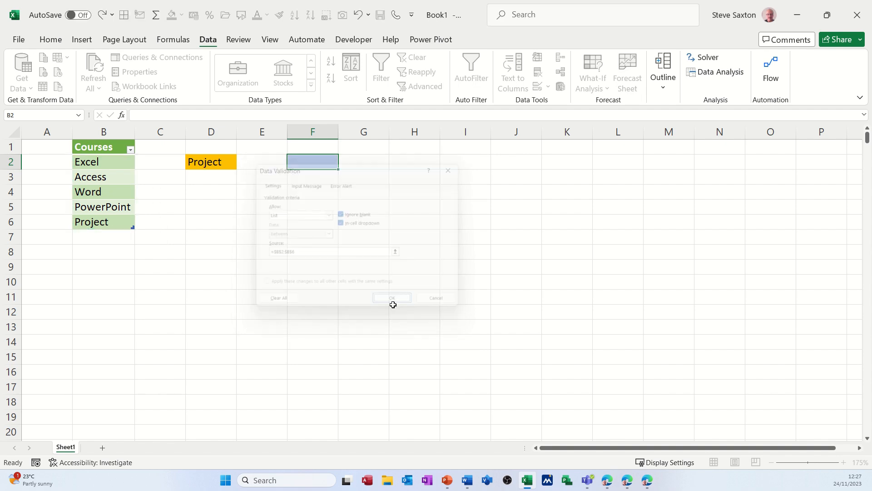
left_click(344, 167)
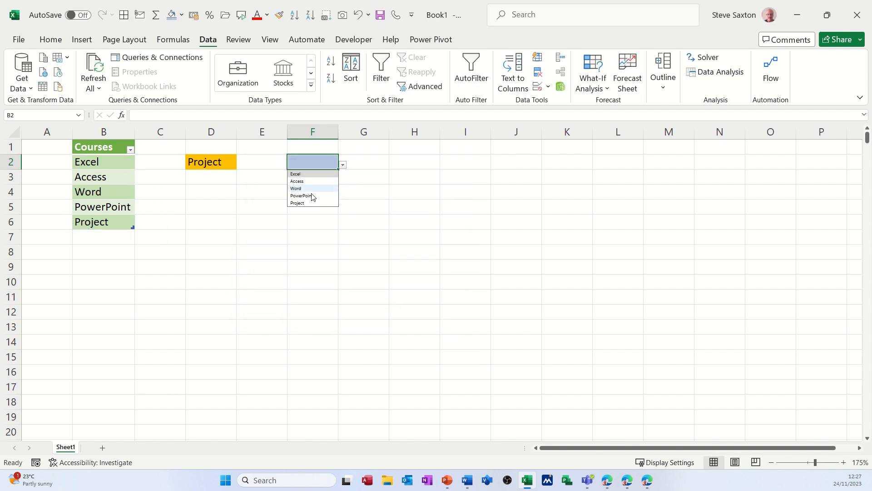
Add Visio directly below the table in cell B7 and check the choices offered by the F2 drop-down.
left_click(88, 235)
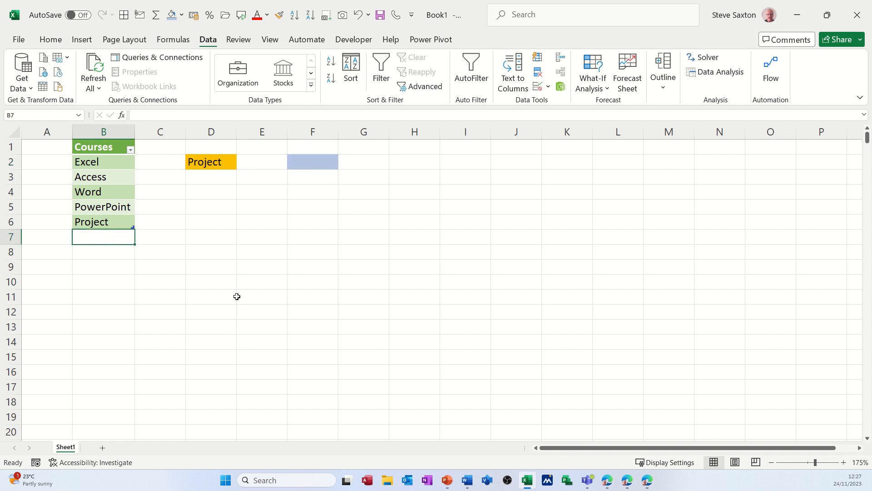
type("Visio")
key("Return")
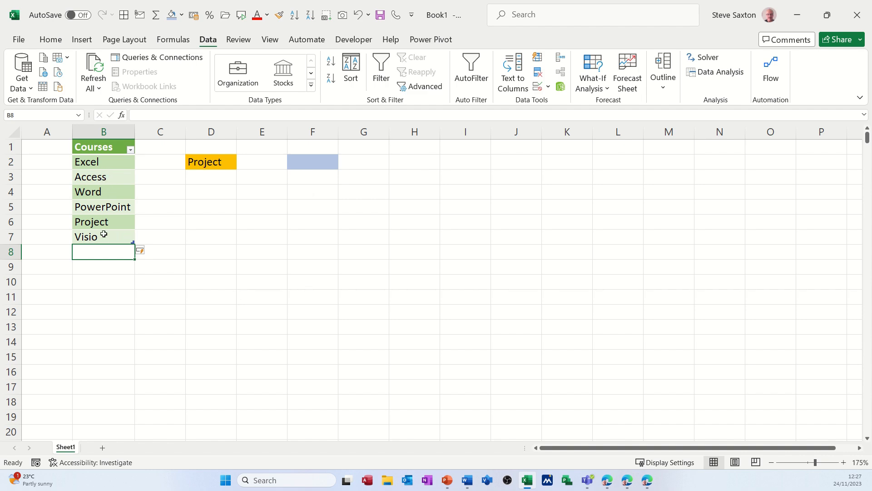
left_click(313, 160)
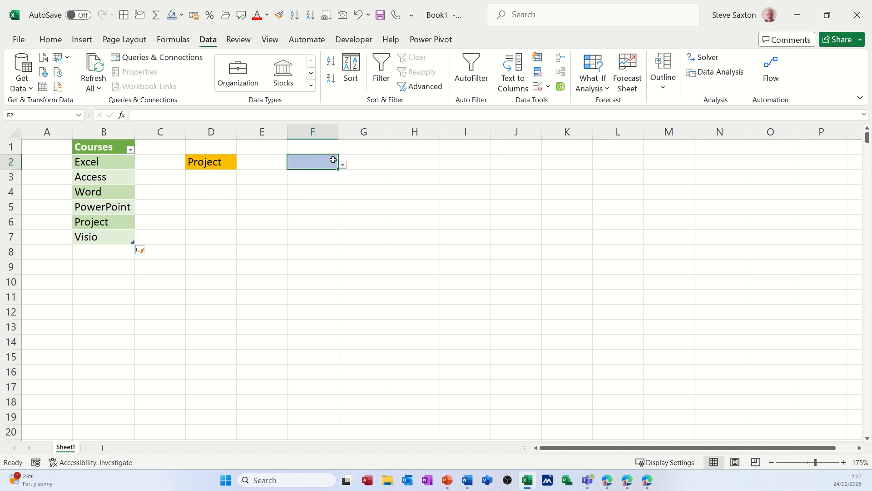
left_click(343, 165)
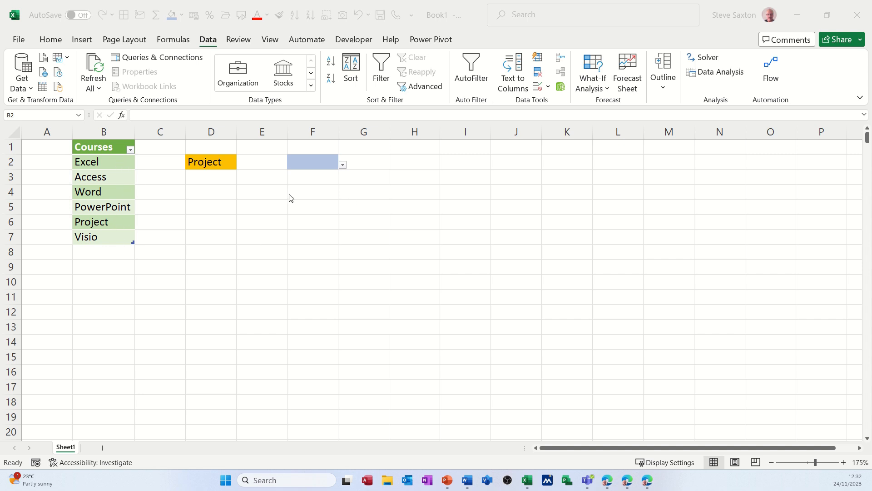
Add a second table column by entering the heading Costs in cell C1.
left_click(161, 149)
double_click(161, 149)
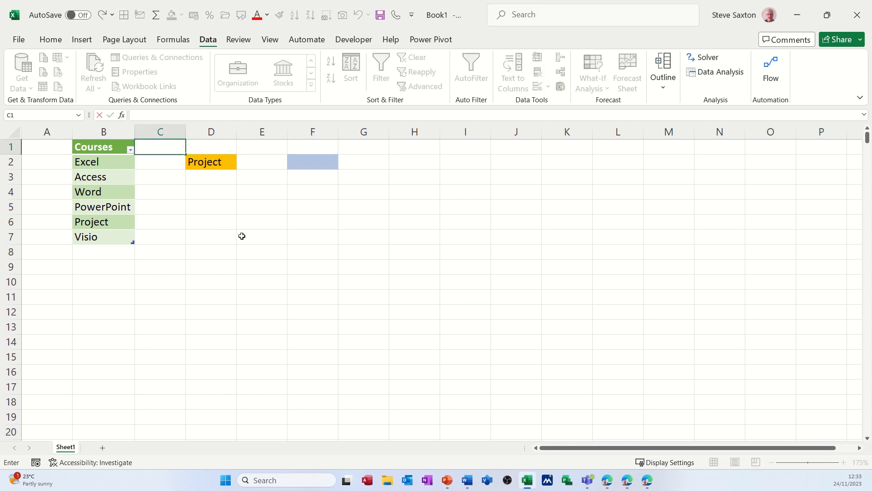
type("Costs")
key("Return")
Fill the Costs column in C2:C7 with 123, 222, 333, 444, 554 and 443.
type("#")
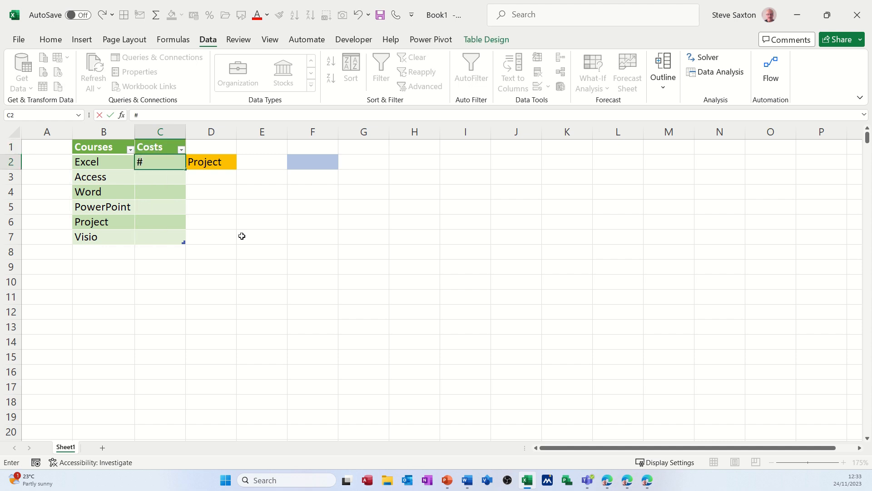
type("23")
key("Return")
type("222")
key("Return")
type("333")
key("Return")
type("444")
key("Return")
type("554")
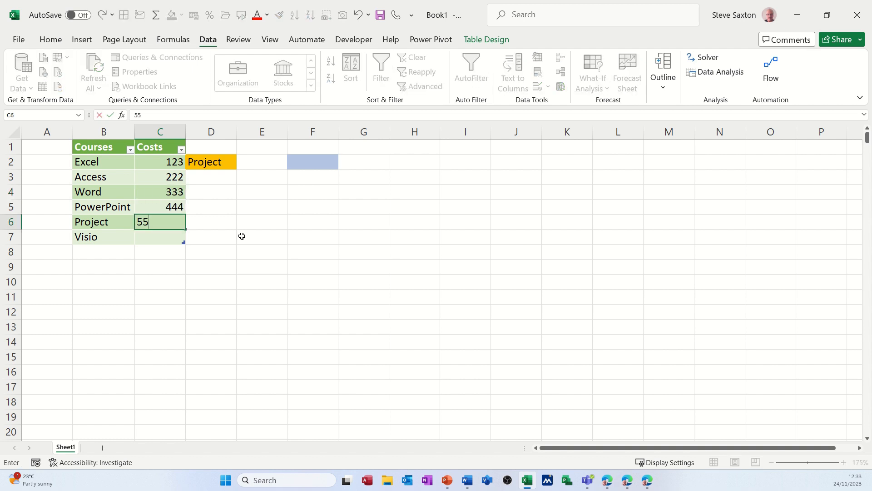
key("Return")
type("443")
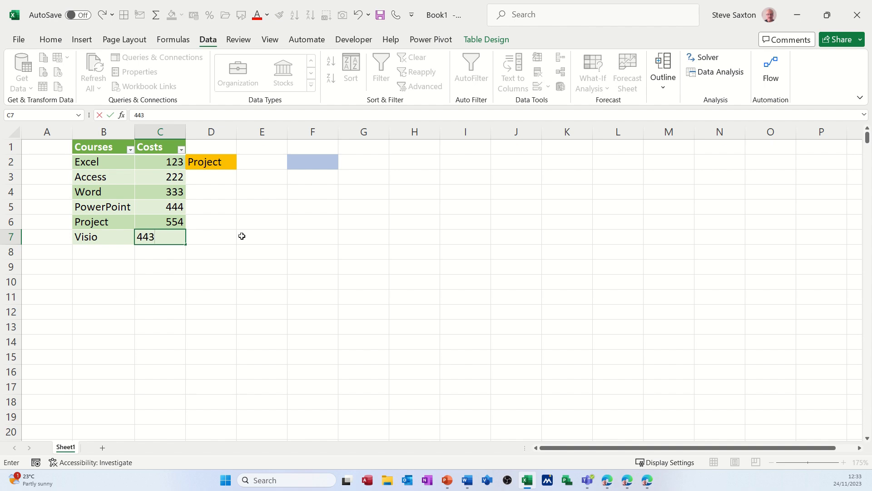
left_click(230, 239)
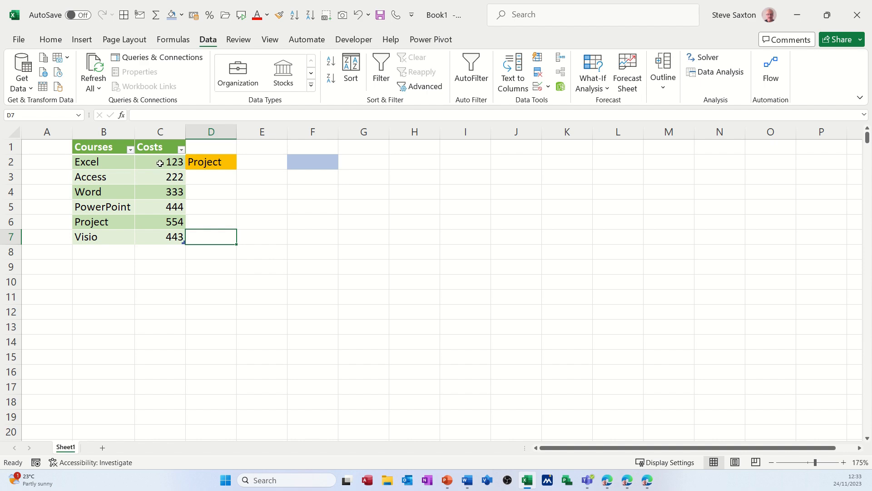
Format the costs in C2:C7 as pound amounts with two decimals.
left_click_drag(159, 159, 157, 236)
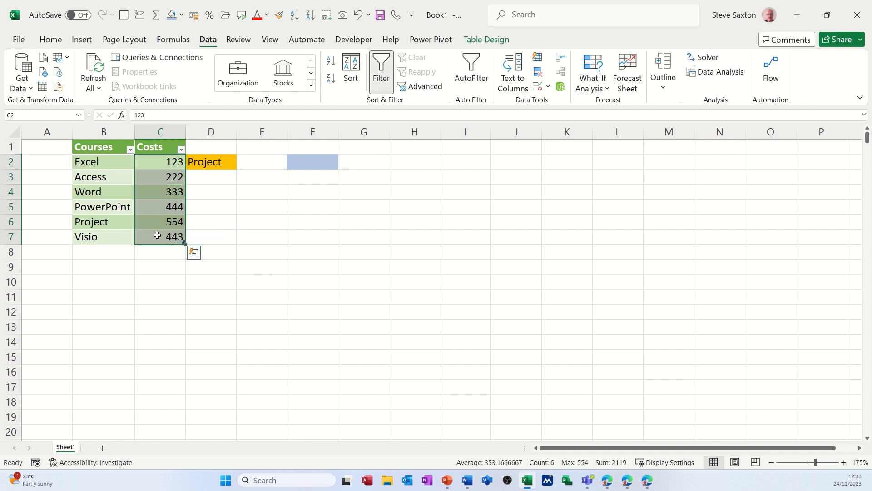
left_click(194, 16)
left_click(278, 240)
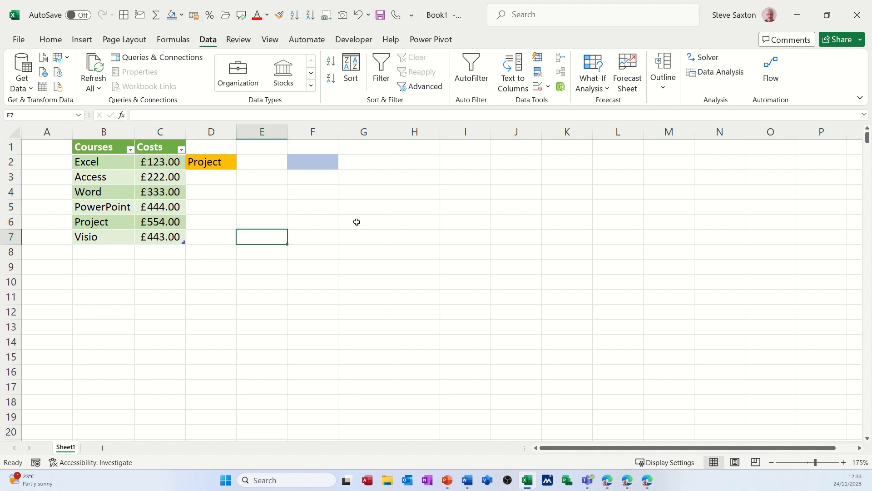
Enter a TAKE formula in G6 that returns the last three rows of the Courses and Costs table, using -3 as the rows argument.
left_click(372, 224)
type("=take")
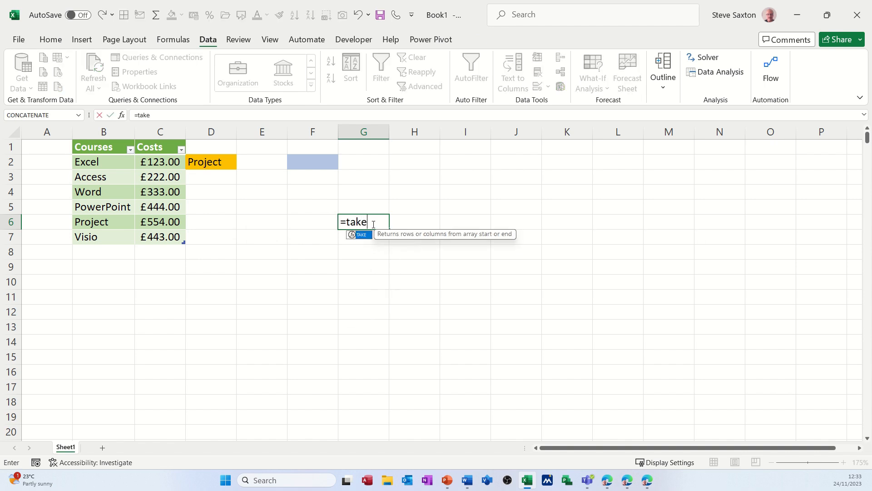
type("(")
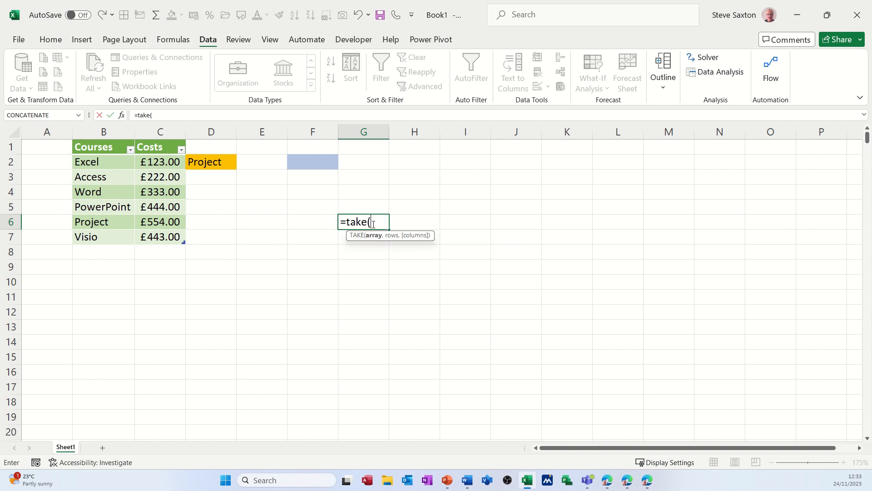
left_click_drag(93, 159, 158, 236)
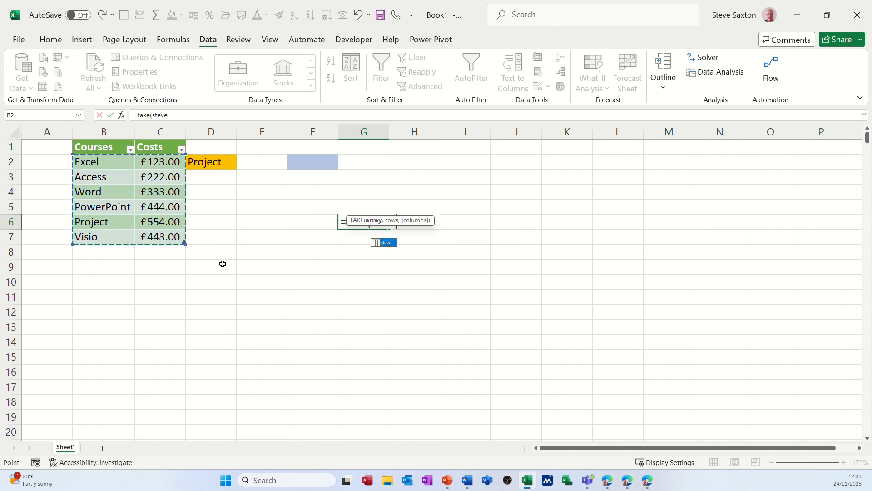
type(",")
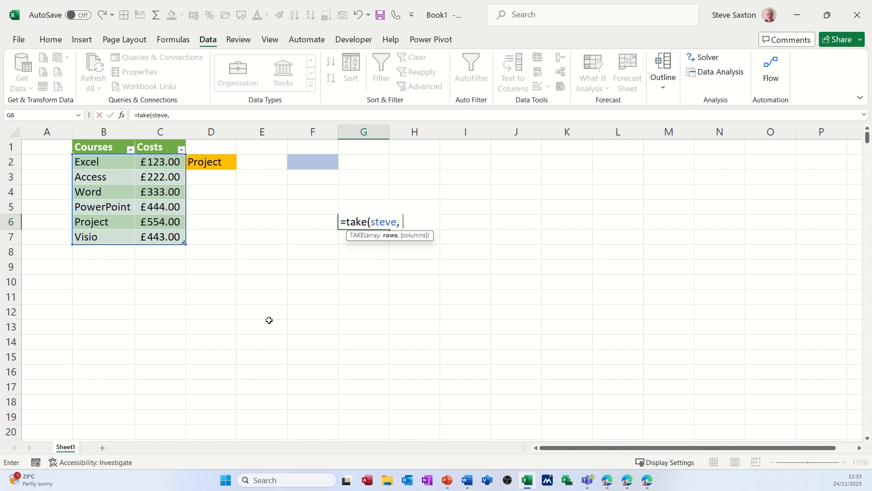
type("-3)")
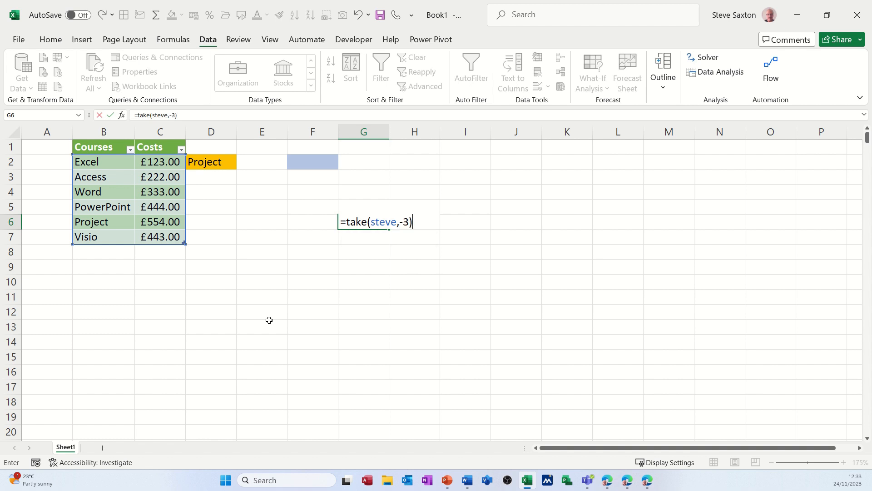
left_click(111, 115)
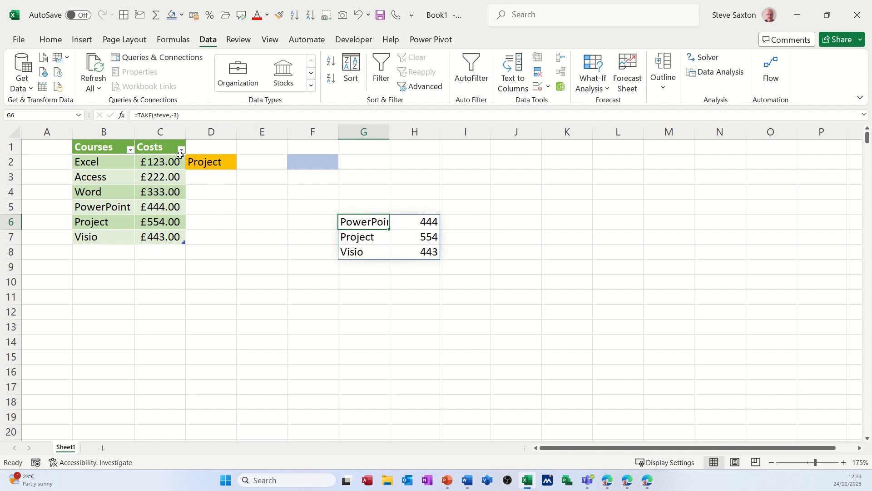
Copy the Courses and Costs headings from B1:C1 to G5:H5 above the extracted rows.
left_click(112, 146)
left_click(148, 148, "shift")
key("ctrl+c")
left_click(367, 209)
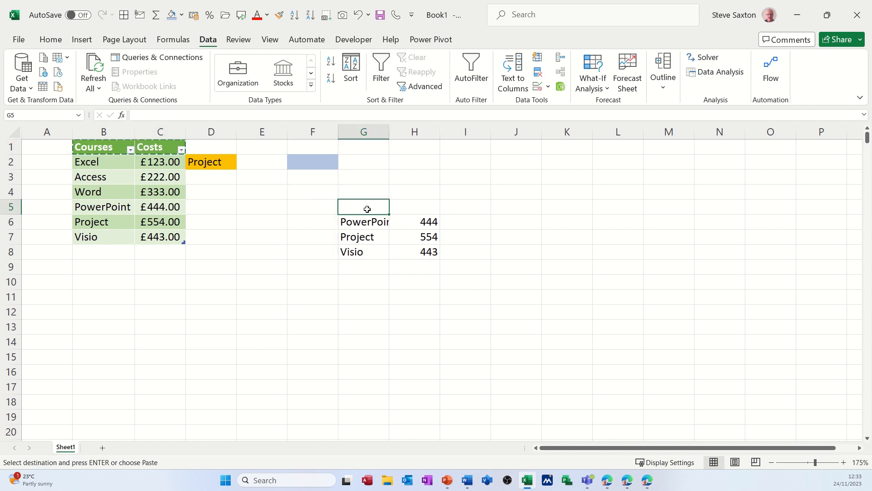
key("ctrl+v")
Format the extracted costs in H6:H8 as pound amounts with two decimals.
left_click(385, 237)
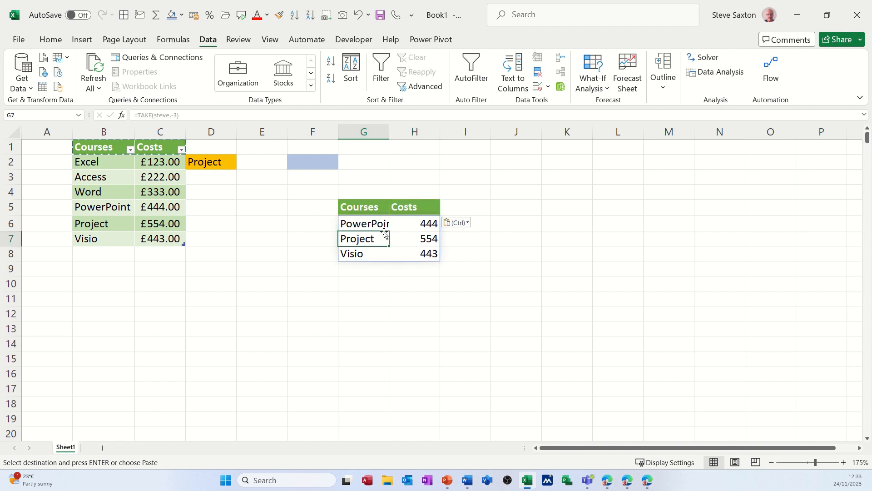
left_click_drag(413, 224, 416, 253)
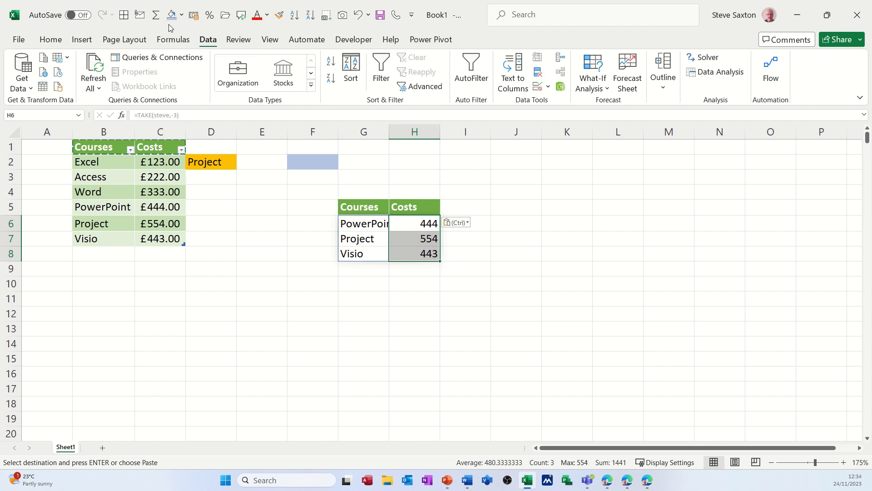
left_click(193, 19)
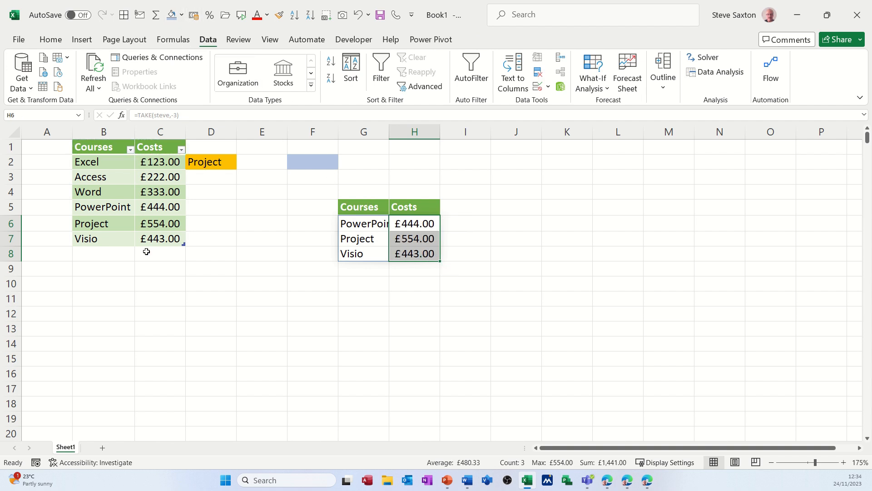
Add a new row directly below the table with Calc in B8 and a cost of 212 in C8.
left_click(102, 254)
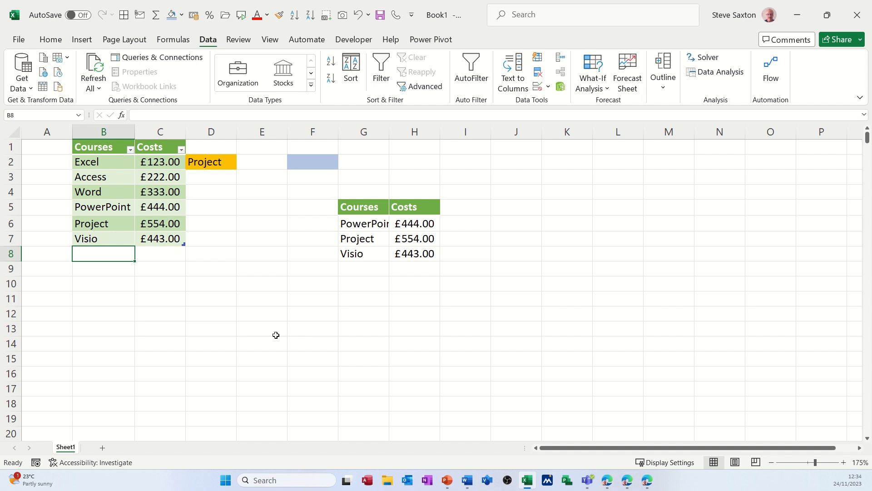
type("Cal")
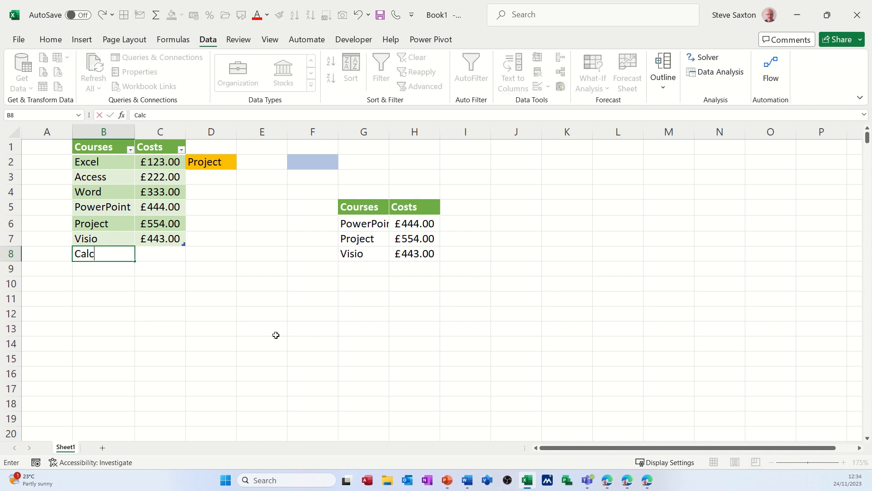
type("c")
key("Tab")
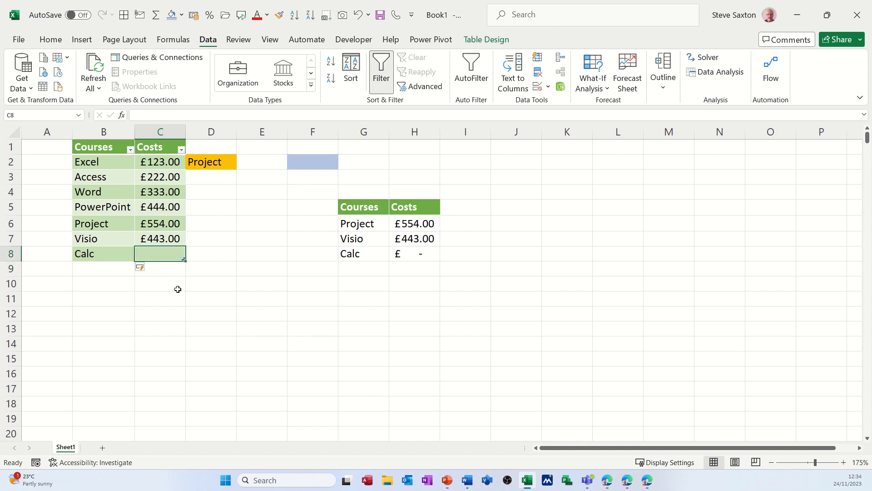
type("212")
left_click(240, 271)
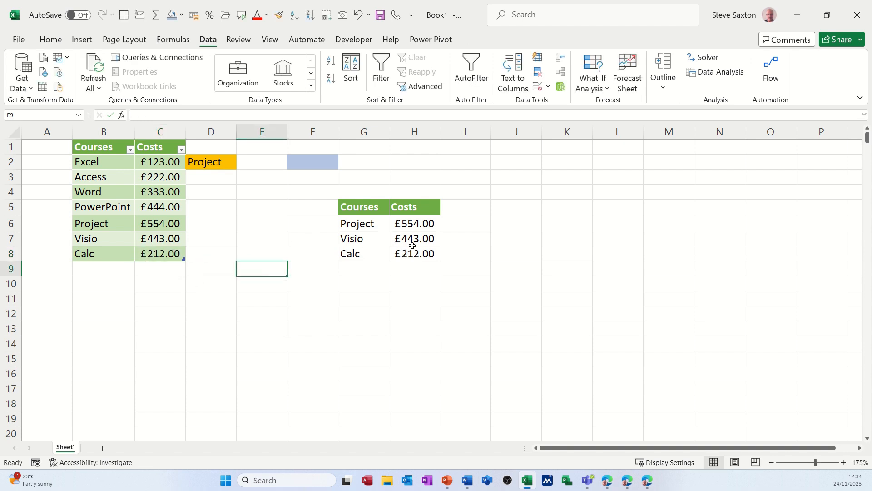
Insert a 2-D clustered column chart from G5:H8, shrink it and place it beside the extracted data.
left_click_drag(369, 211, 412, 248)
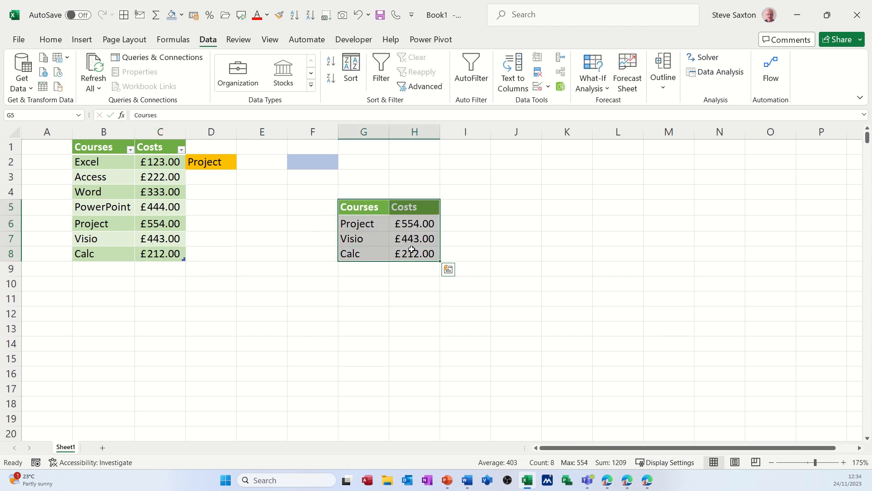
left_click(82, 42)
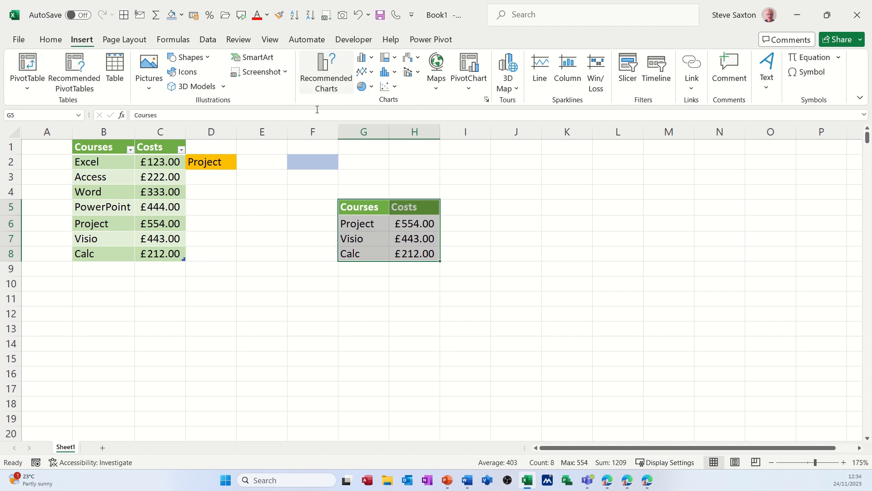
left_click(363, 58)
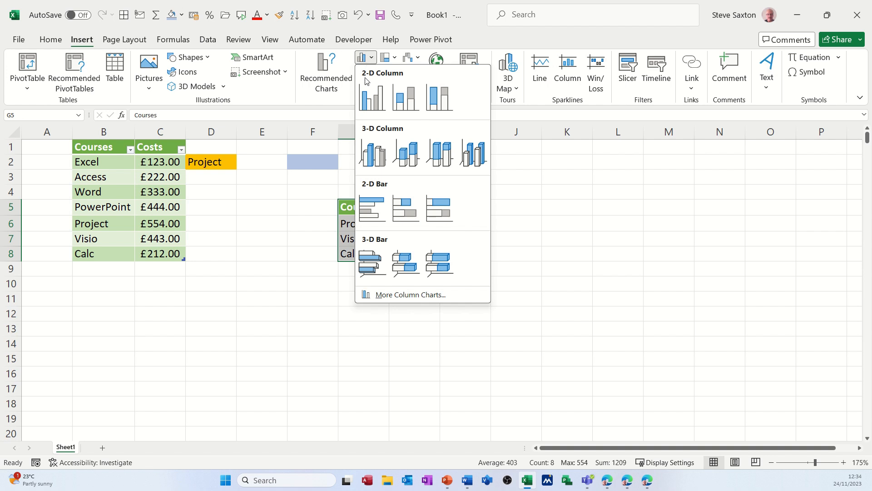
left_click(371, 97)
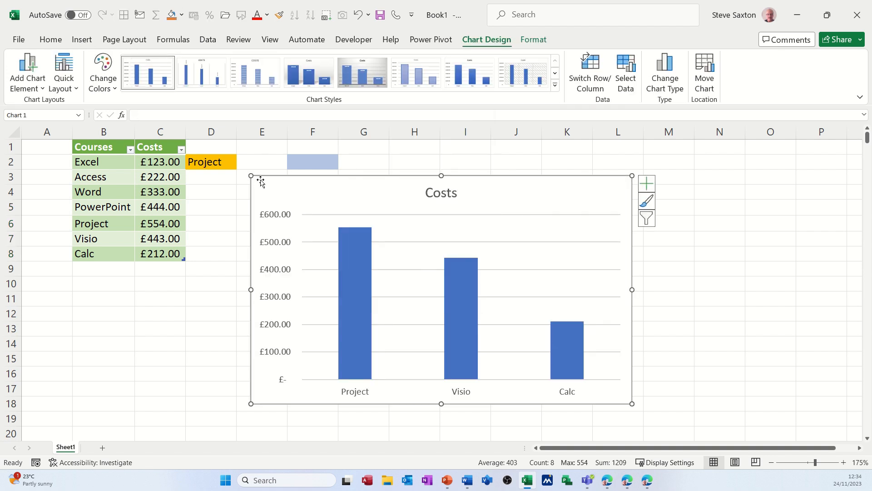
left_click_drag(253, 177, 426, 275)
left_click_drag(574, 281, 608, 190)
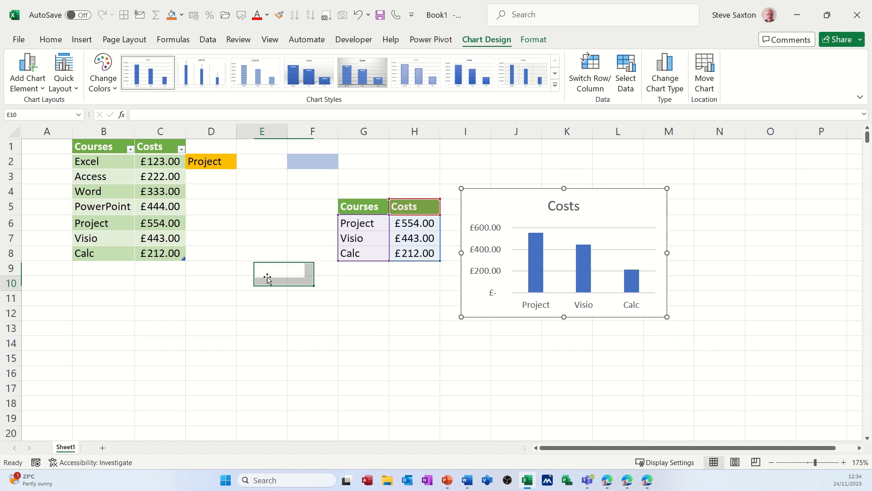
Copy the whole Courses and Costs table, B1:C8, to the area starting at cell D10.
left_click(266, 278)
left_click_drag(96, 146, 155, 252)
key("ctrl+c")
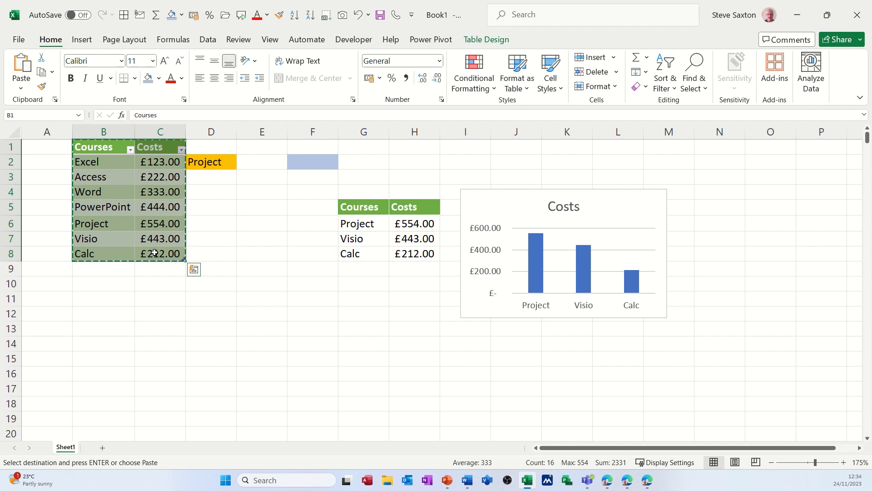
left_click(207, 284)
key("ctrl+v")
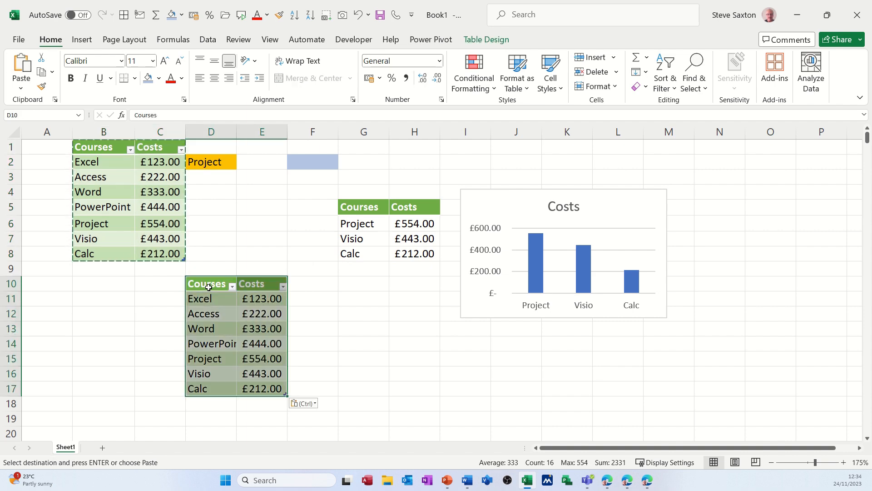
Convert the copied table in D10:E17 to a normal range.
right_click(214, 314)
mouse_move(253, 330)
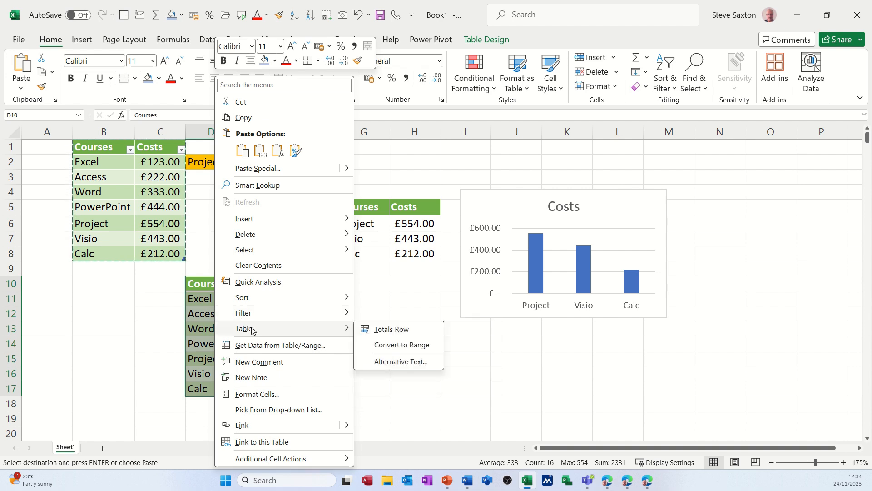
left_click(381, 347)
left_click(420, 267)
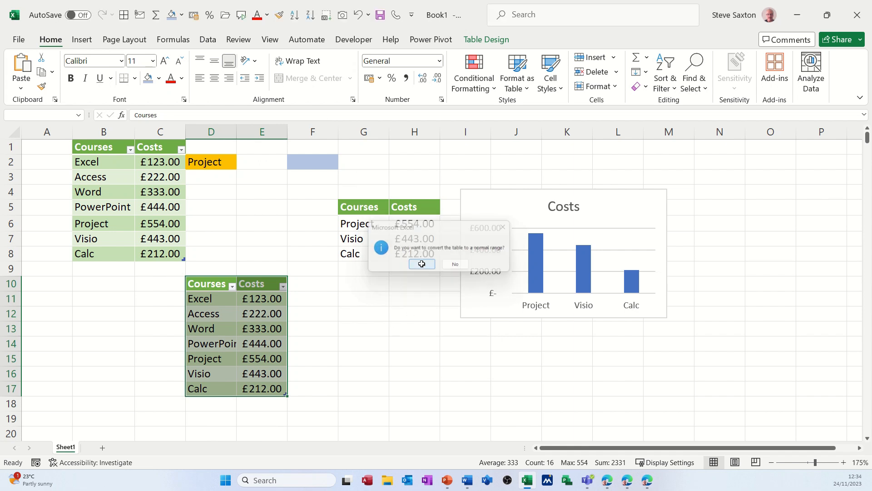
left_click(227, 335)
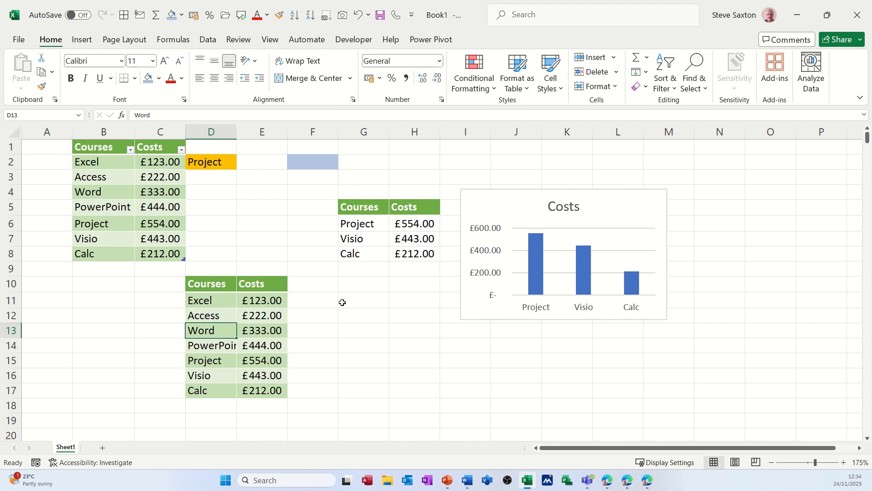
Enter =TAKE(D11:E17,-3) in G11 to return the last three rows of the plain range.
left_click(357, 302)
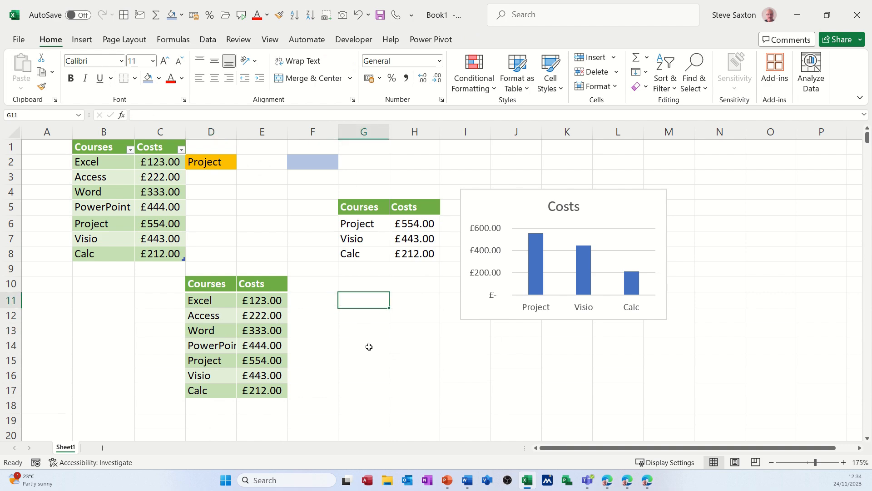
type("=take")
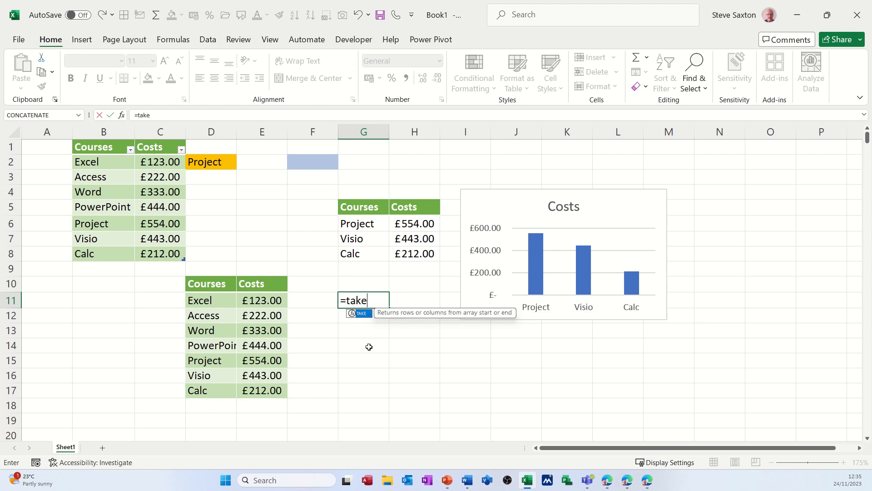
key("Tab")
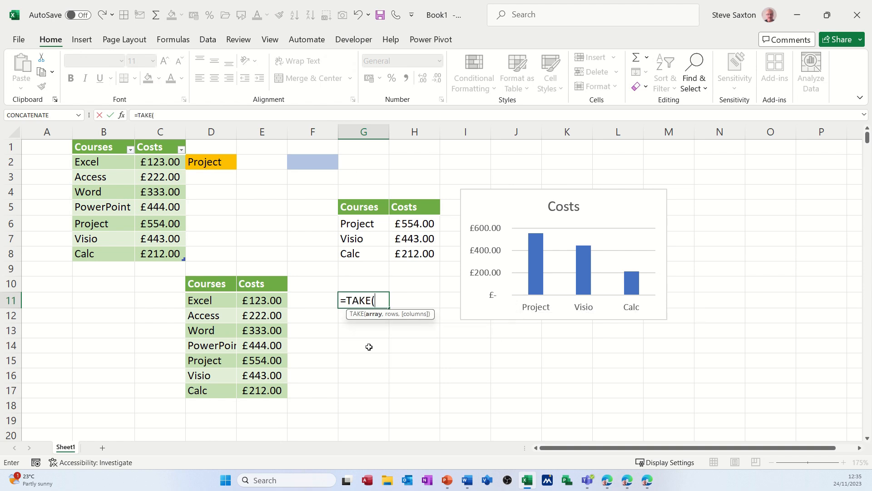
left_click_drag(216, 299, 260, 391)
type(",-3")
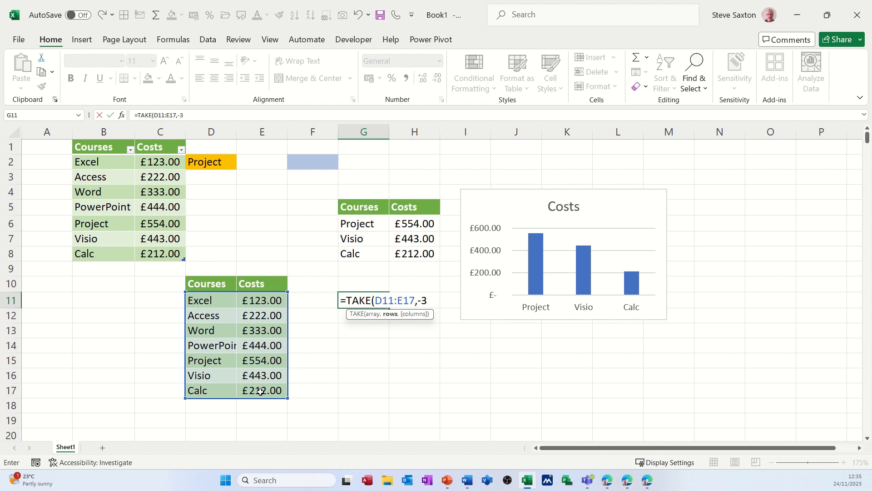
left_click(112, 117)
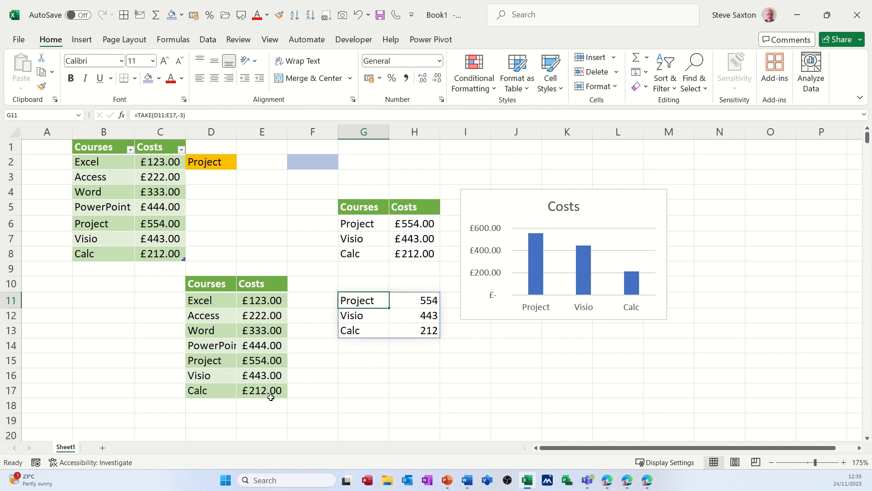
Add a row below the plain range with Base in D18 and a cost of 1213 in E18.
left_click(212, 404)
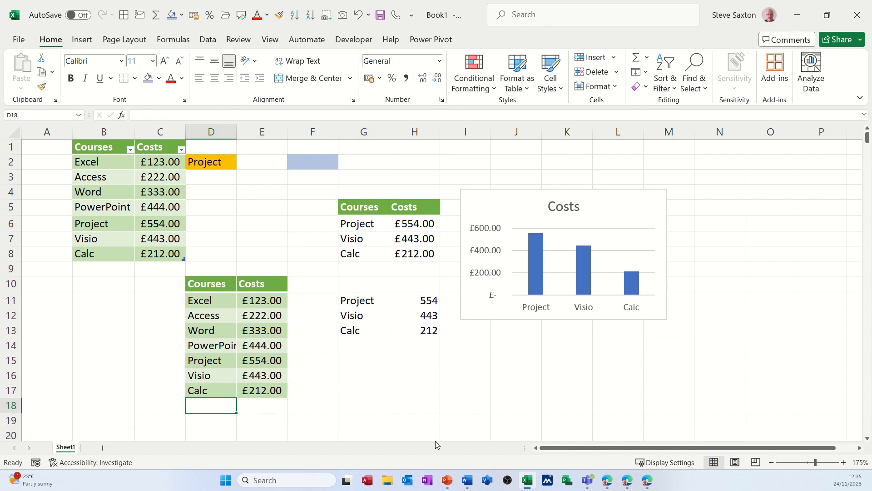
type("Base")
key("Tab")
type("1213")
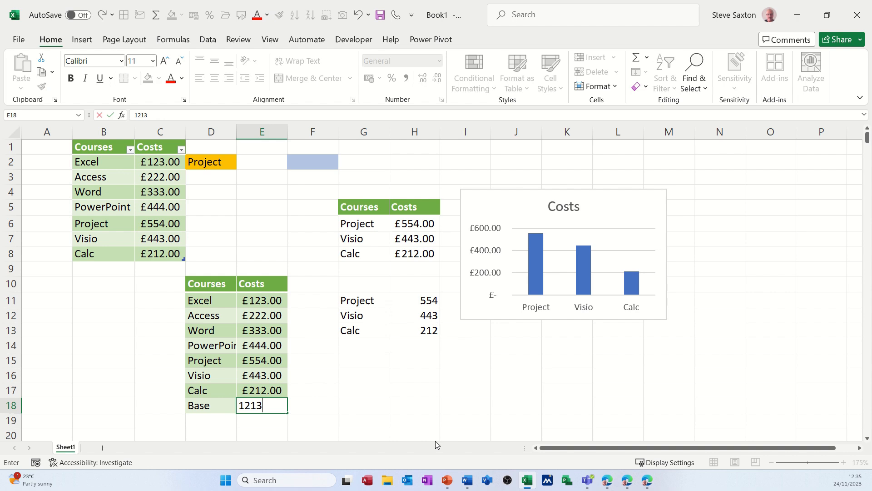
key("Return")
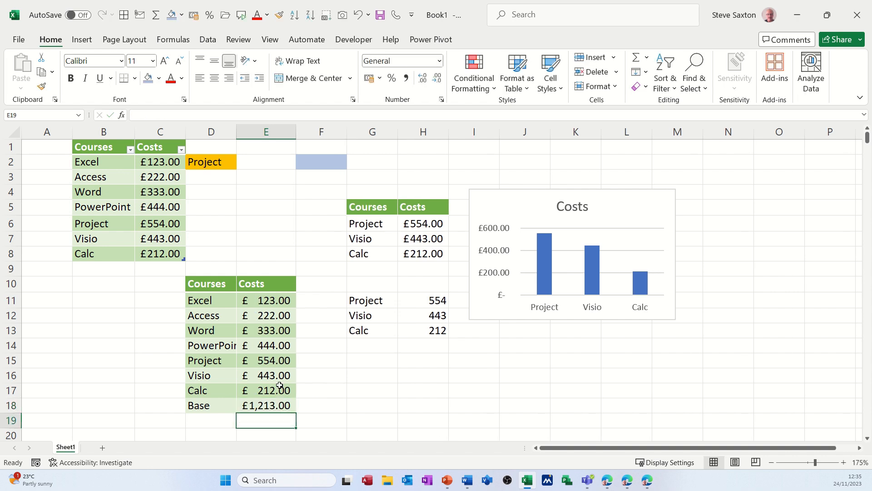
left_click(269, 405)
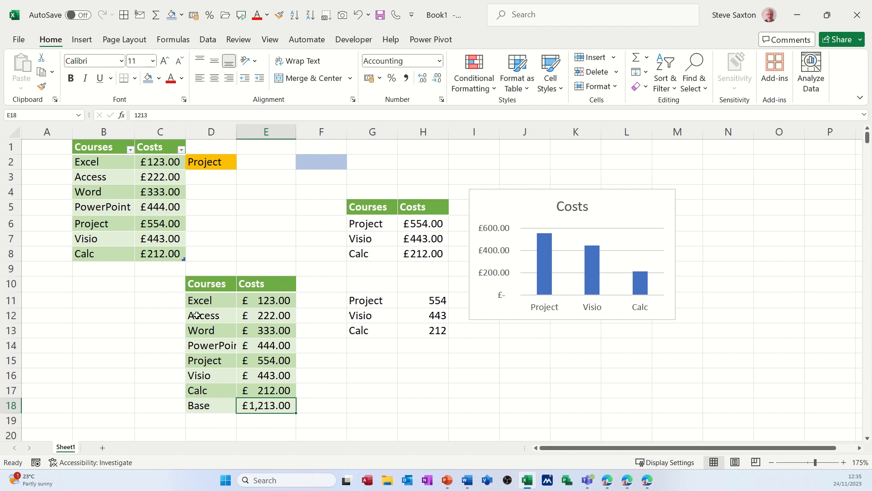
right_click(215, 346)
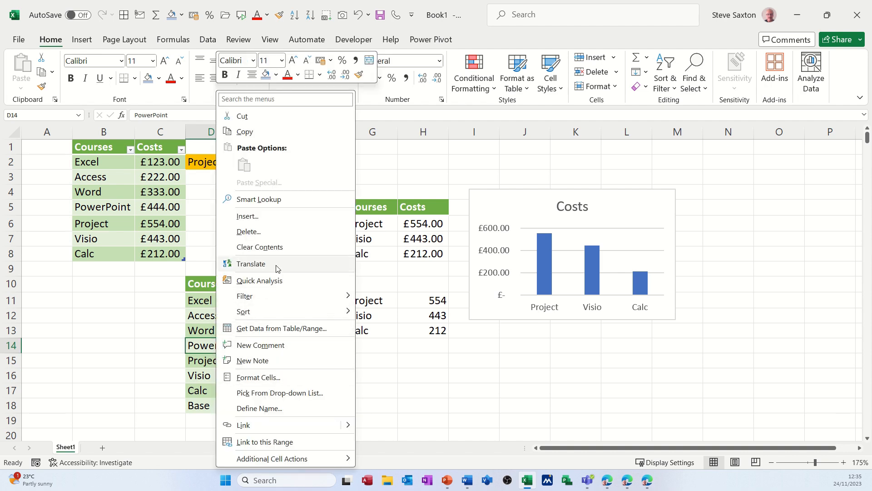
left_click(194, 348)
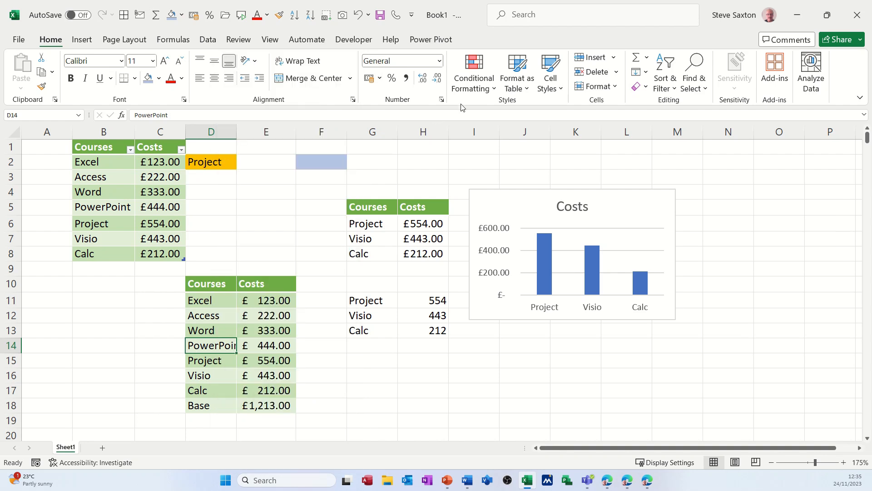
Format the plain range D10:E18 as a table with headers, using an orange medium table style.
left_click(516, 84)
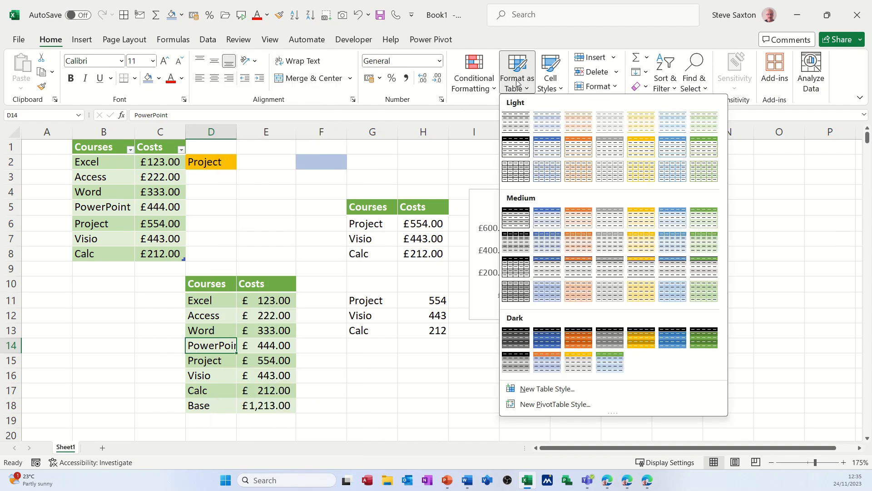
left_click(581, 243)
left_click(440, 340)
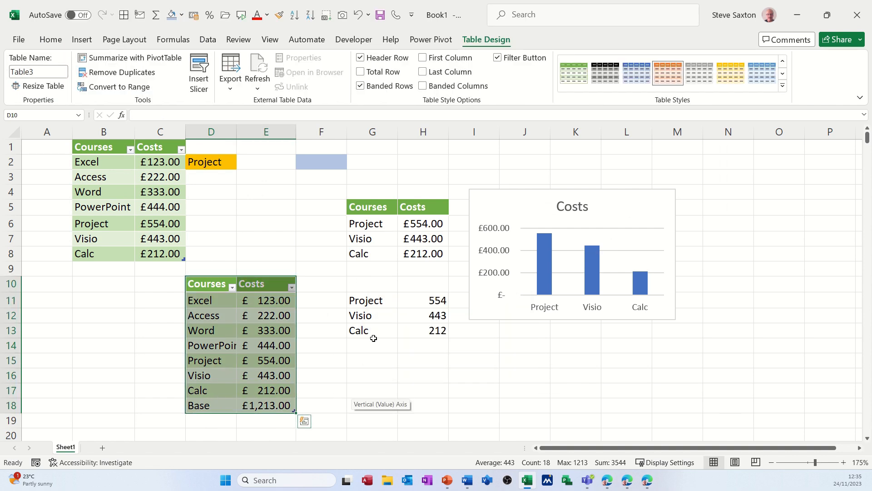
Fill the last table row D18:E18 down into row 19 to add another Base row with a cost of 1214.
left_click(213, 405)
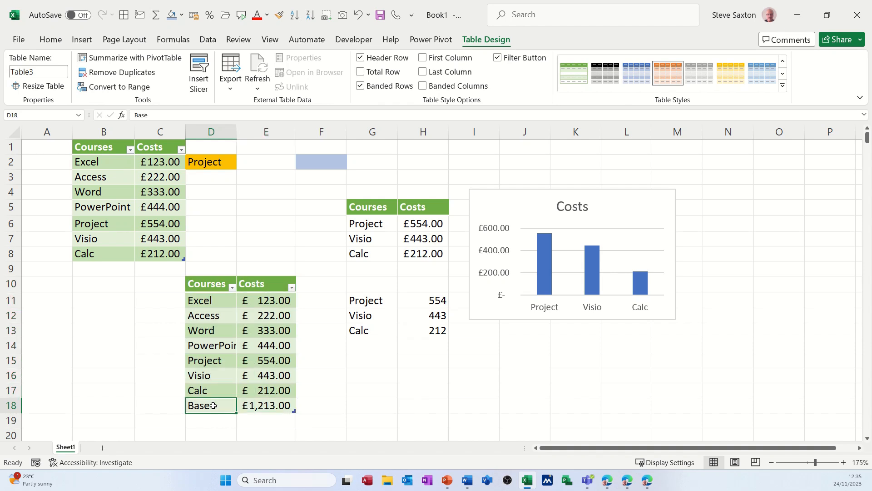
left_click(252, 405, "shift")
left_click_drag(296, 415, 295, 424)
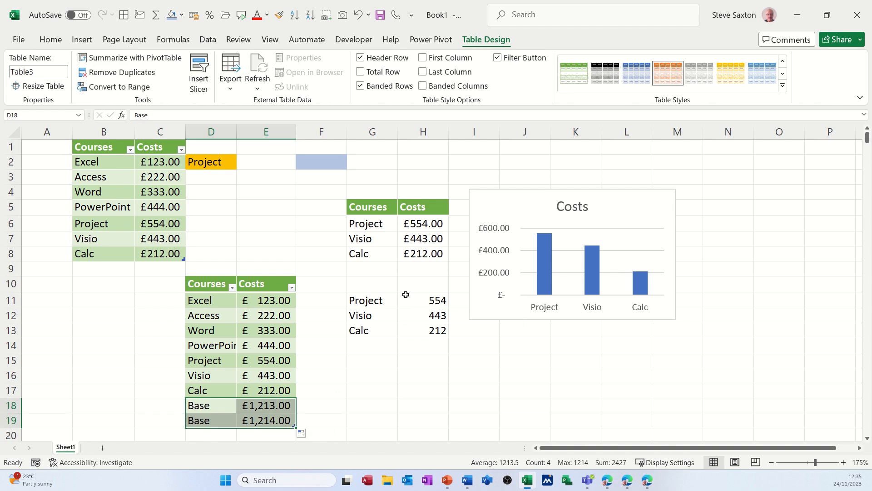
Change the array reference in G11's formula to the new table so that it reads =TAKE(Table3,-3).
left_click(368, 301)
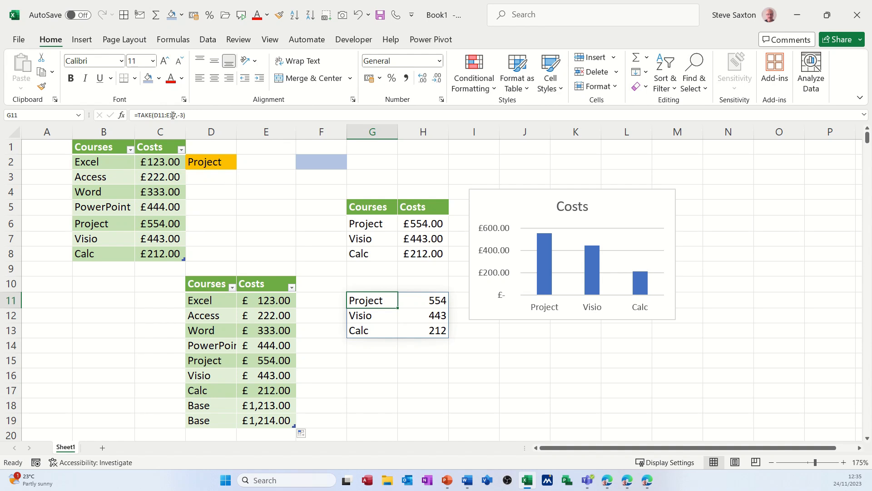
left_click_drag(176, 115, 154, 115)
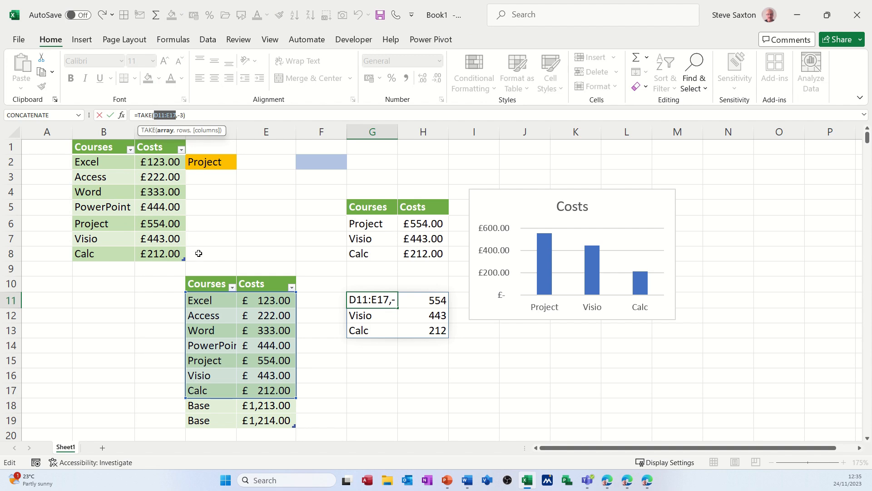
left_click(200, 301)
left_click_drag(203, 300, 292, 427)
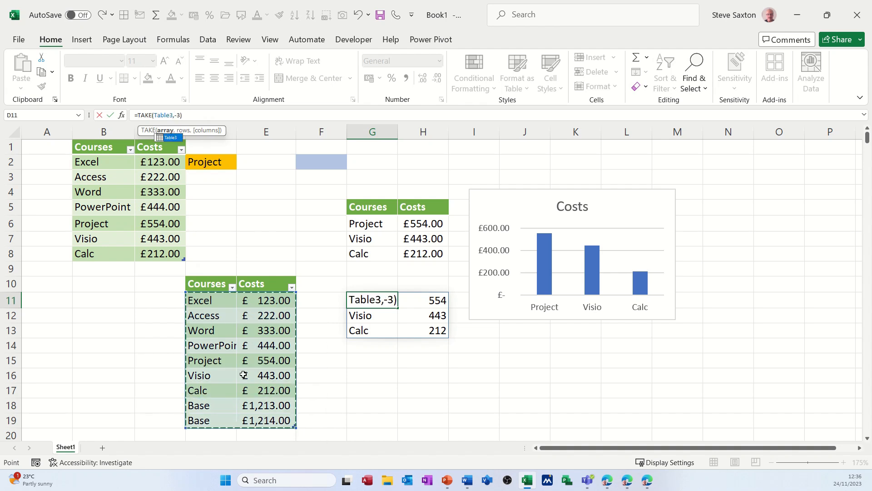
left_click(110, 115)
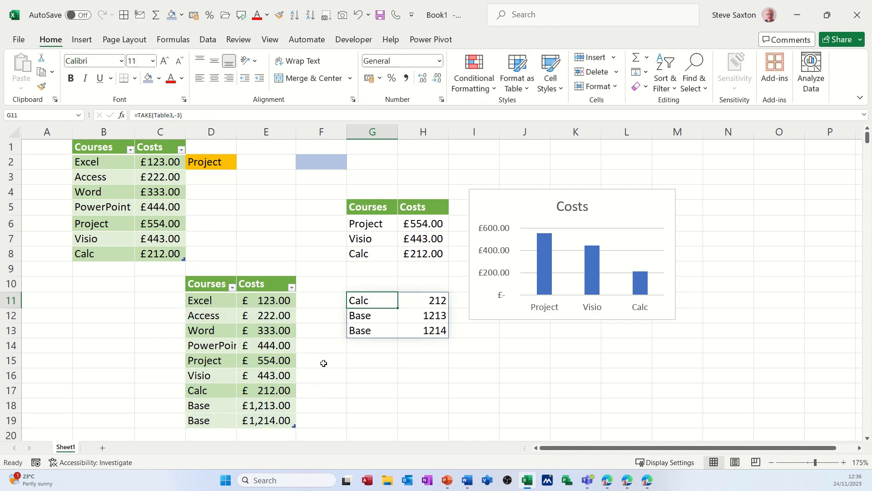
Add a row below the new table with Impress in D20 and a cost of 1212 in E20.
left_click(205, 432)
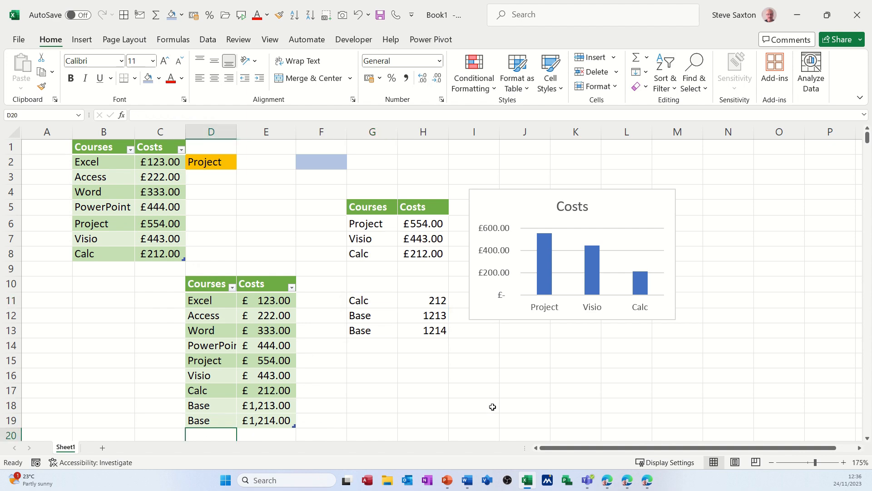
type("Impress ")
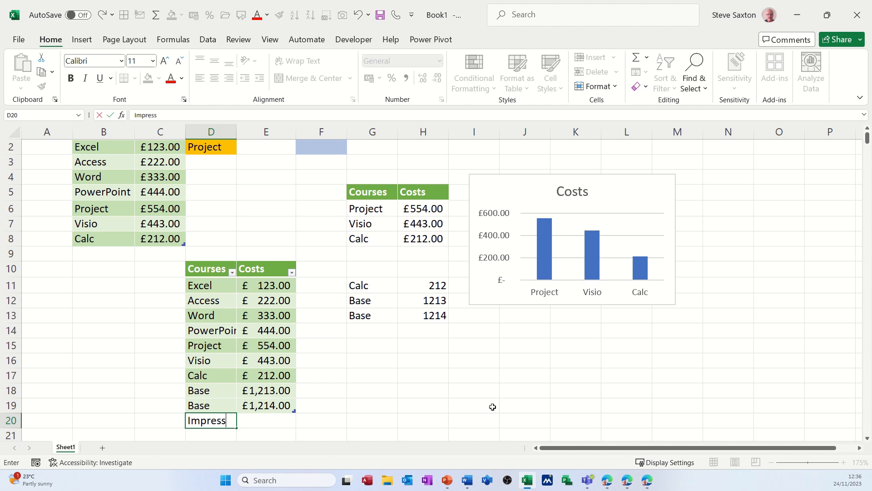
type("121")
key("BackSpace")
key("BackSpace")
key("BackSpace")
key("Tab")
type("12")
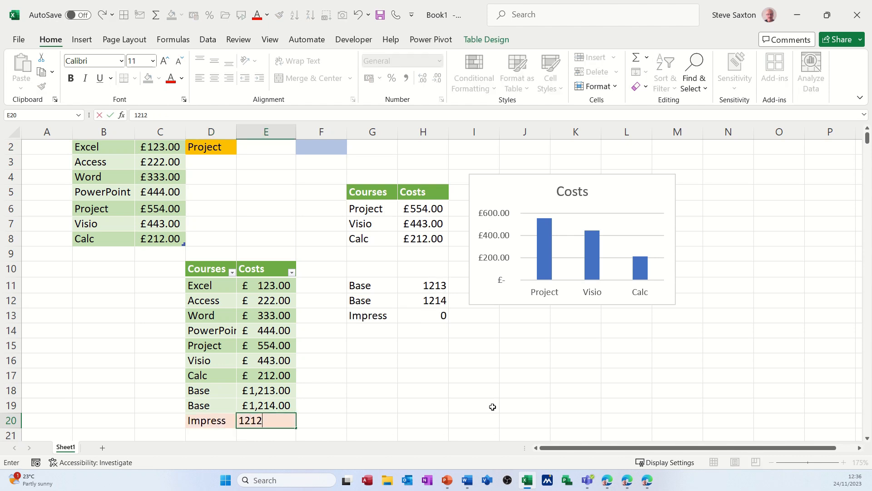
type("12")
key("Return")
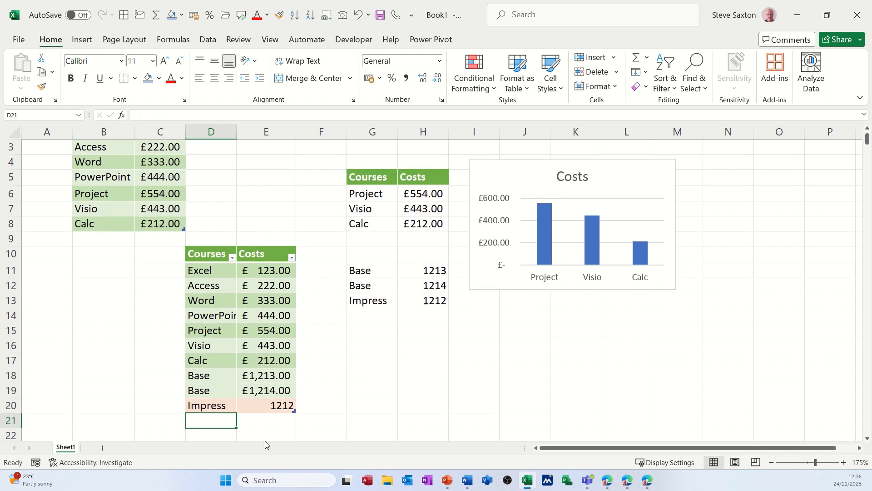
Remove the manual cell fill from D11:E19 in the lower table, setting it to No Fill.
left_click(249, 405)
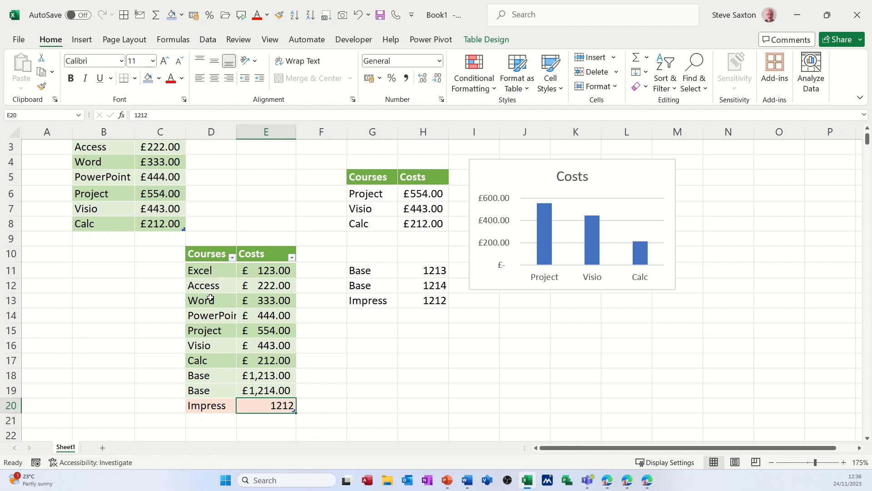
left_click(206, 273)
left_click_drag(227, 289, 253, 388)
left_click(159, 78)
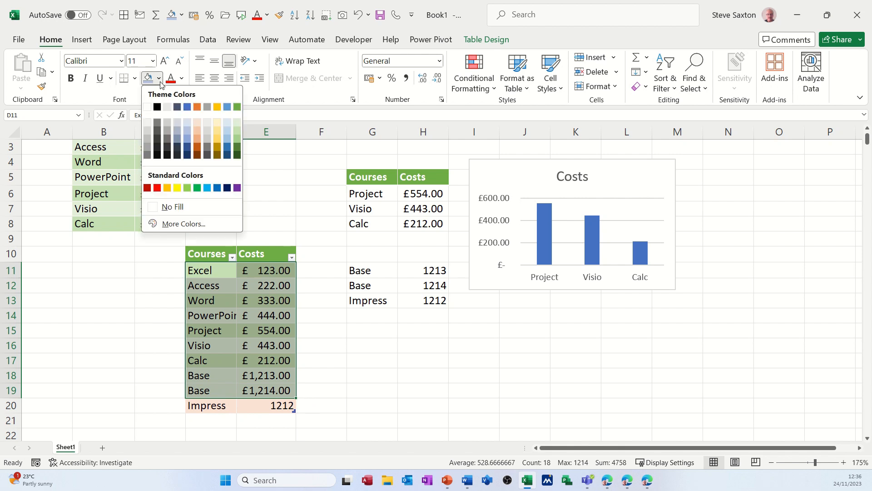
left_click(173, 207)
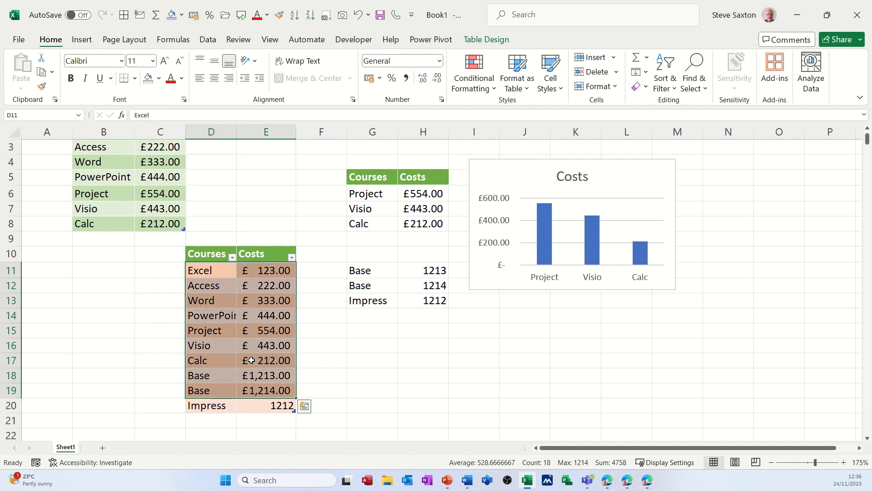
left_click(266, 361)
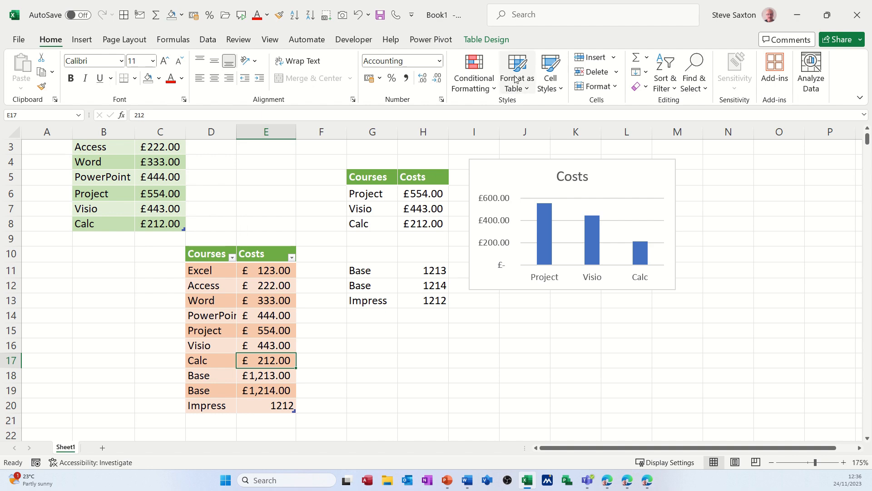
left_click(523, 91)
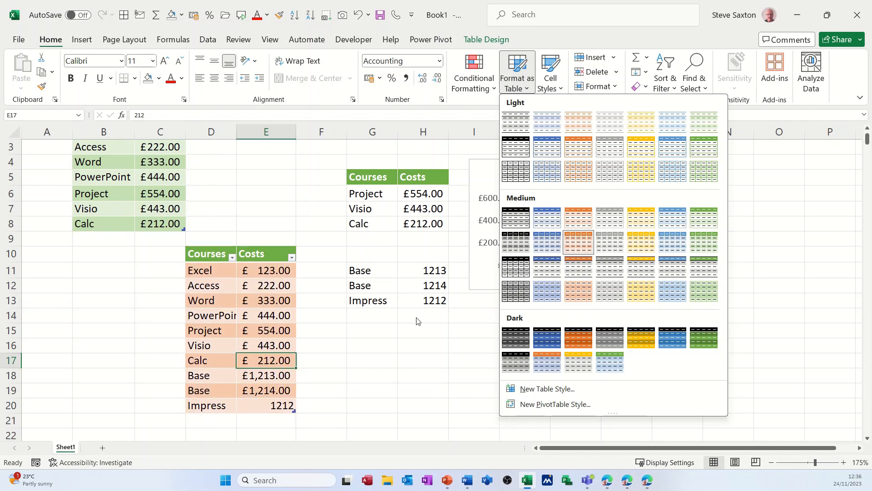
left_click(388, 327)
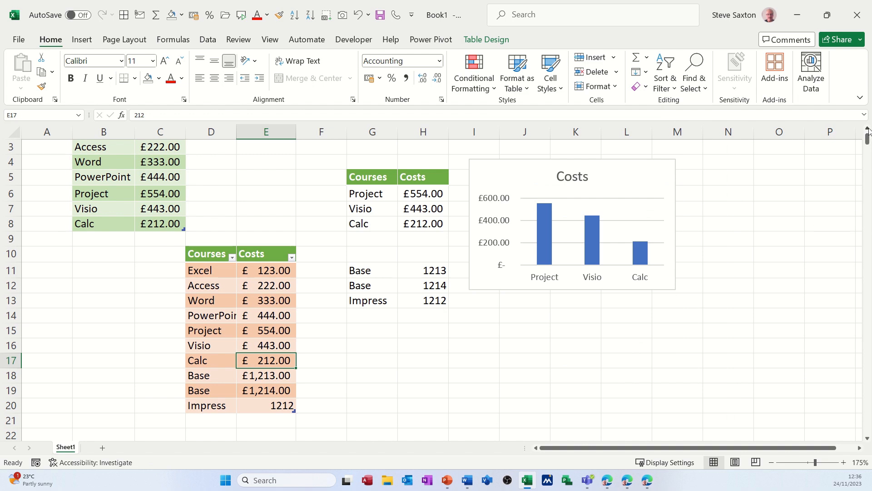
Open the course drop-down list in cell D2 to view its choices.
scroll(868, 136, "up", 1)
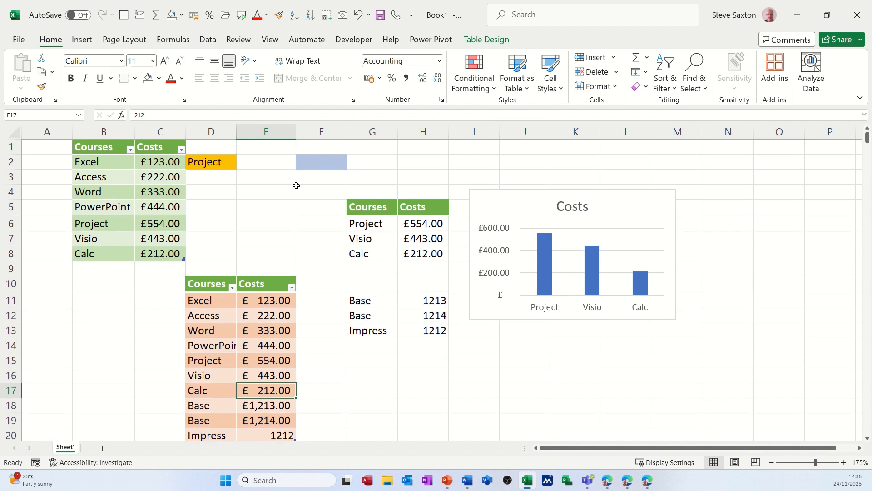
left_click(223, 163)
left_click(241, 166)
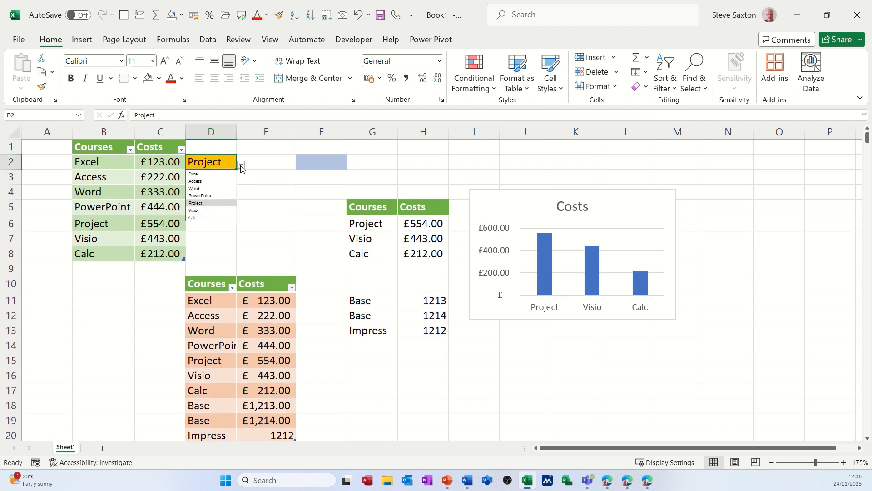